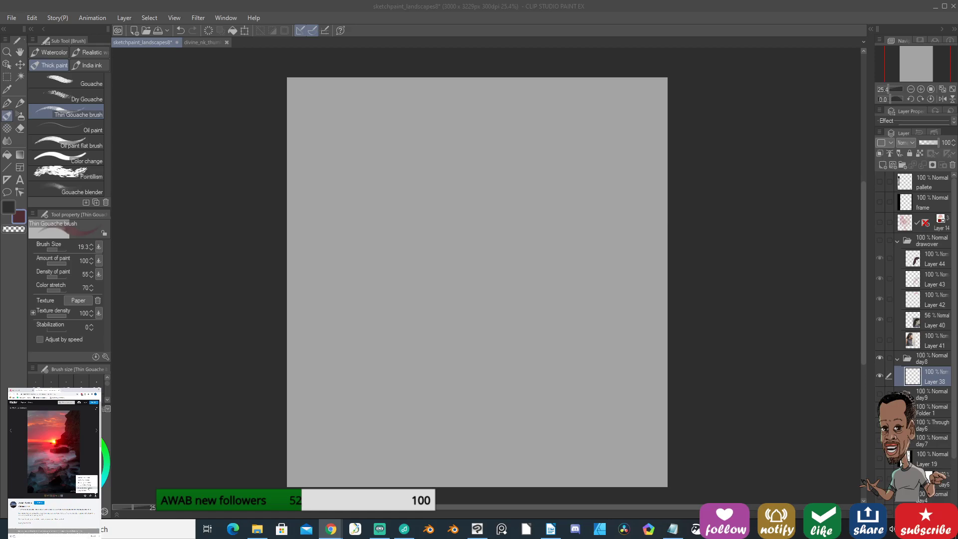
Place the red sunset sea-cliff photo beside the canvas as reference and enlarge it to fill its window.
click(23, 536)
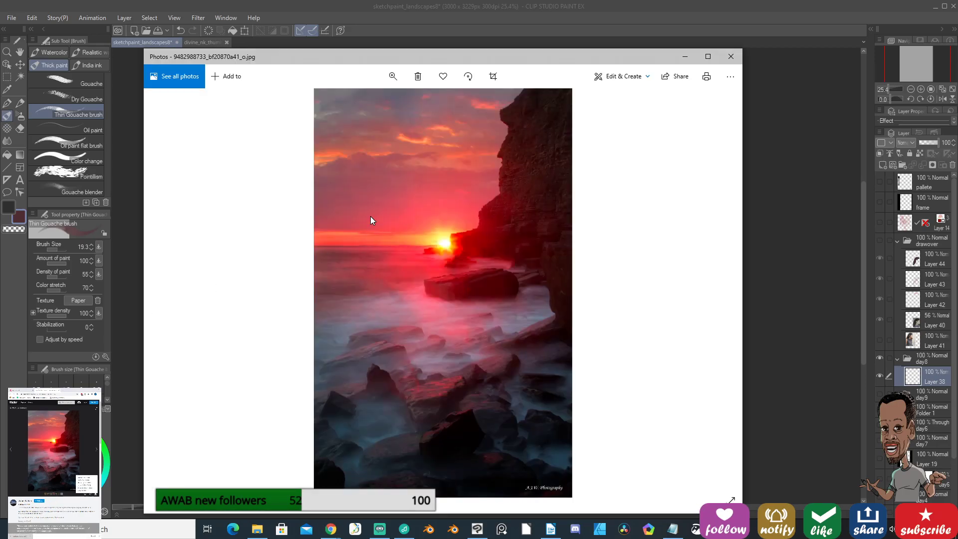
drag(248, 56, 0, 103)
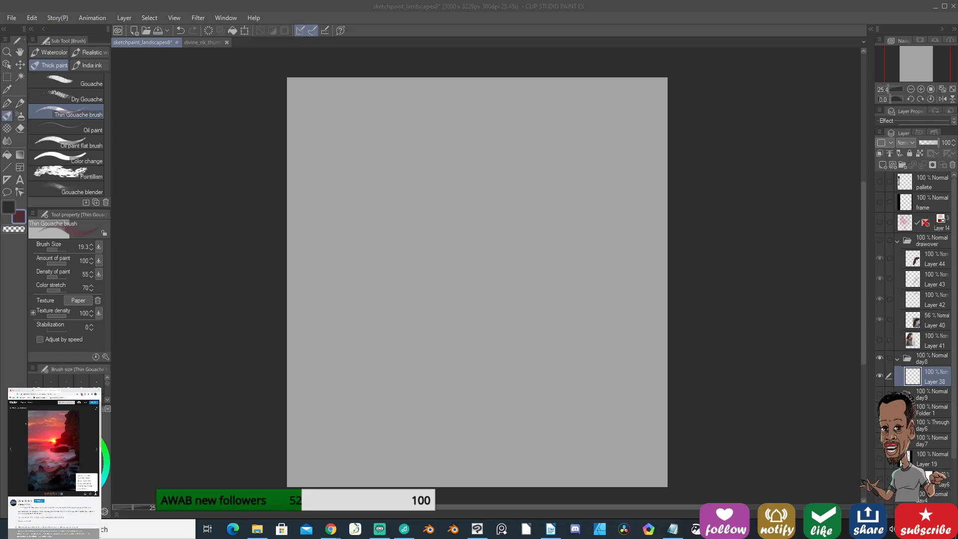
click(62, 391)
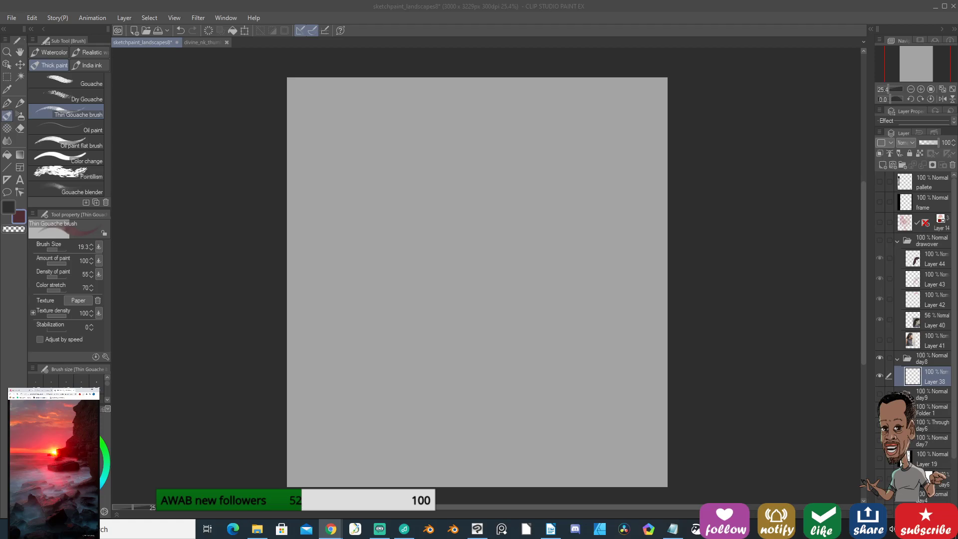
key(alt+Tab)
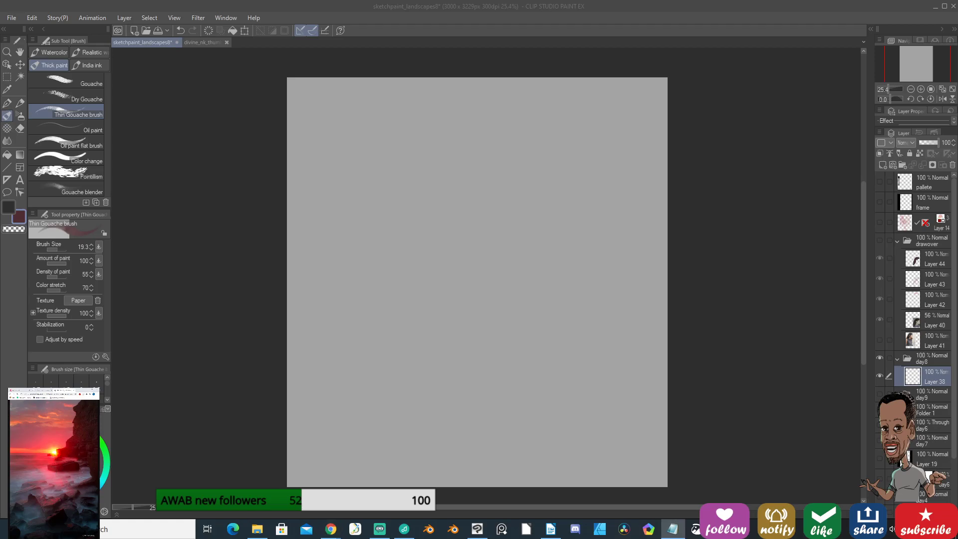
key(alt+Tab)
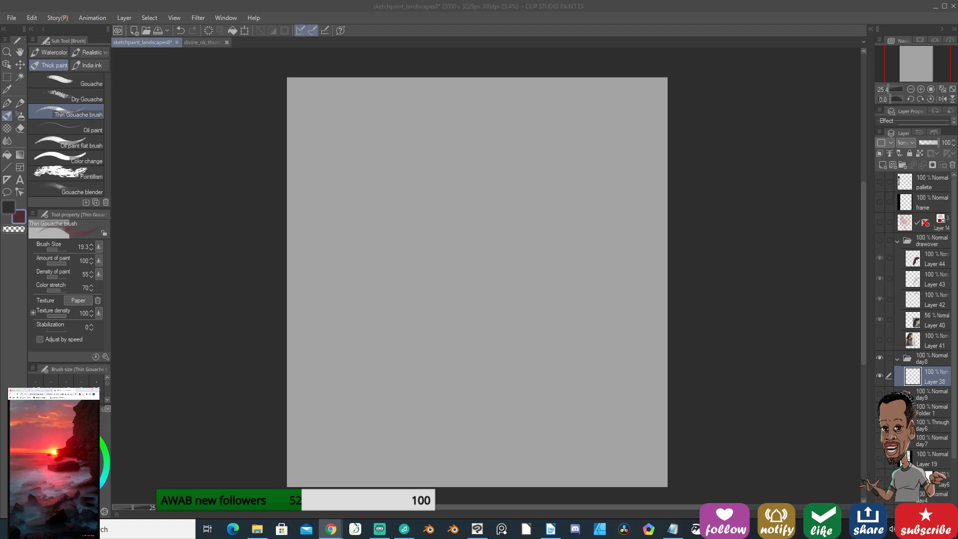
Paint crimson, muted purple and reddish-brown palette swatches along the canvas's left side with the Thin Gouache brush at size 247.5.
click(90, 451)
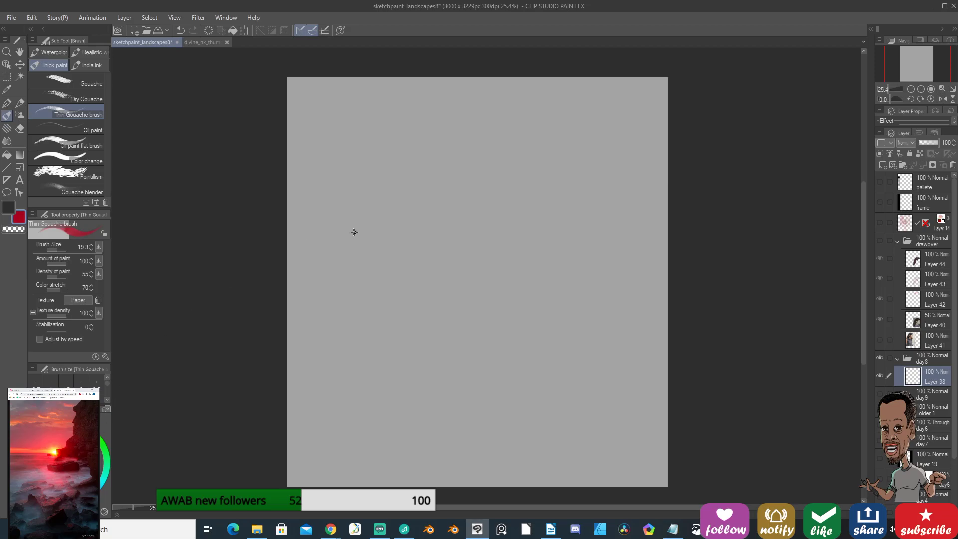
drag(334, 235, 342, 256)
mouse_move(378, 228)
mouse_down()
mouse_move(393, 228)
mouse_move(335, 250)
mouse_move(342, 242)
mouse_up()
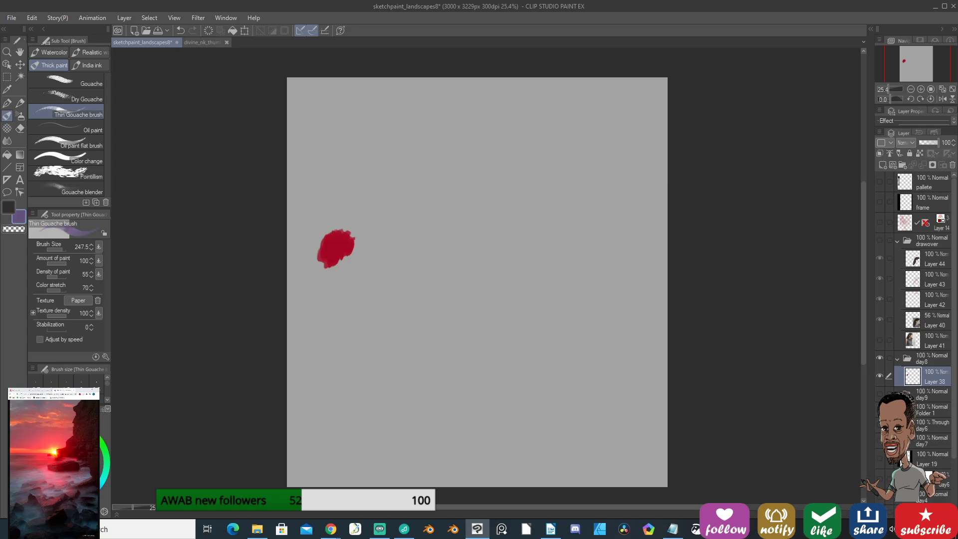
mouse_move(334, 207)
mouse_down()
mouse_move(332, 221)
mouse_move(332, 207)
mouse_up()
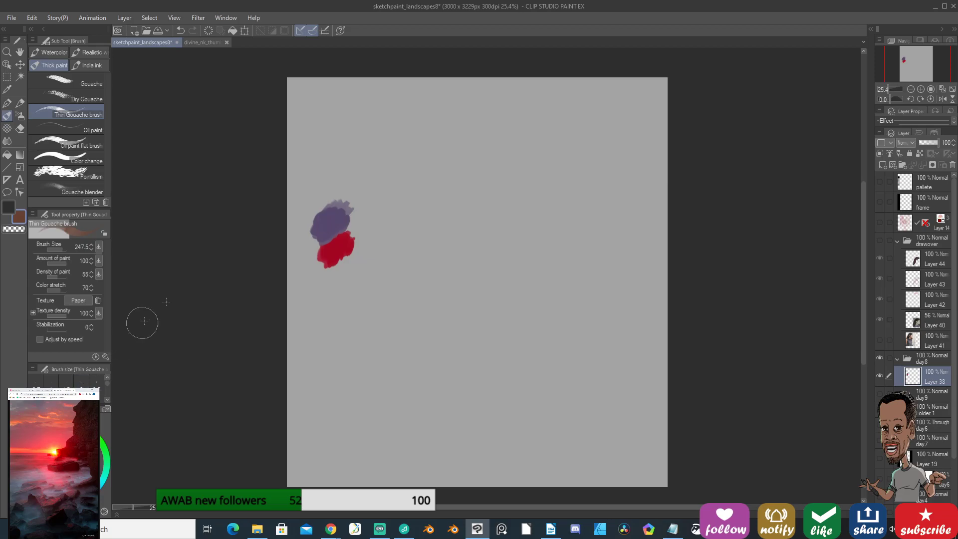
drag(321, 274, 321, 285)
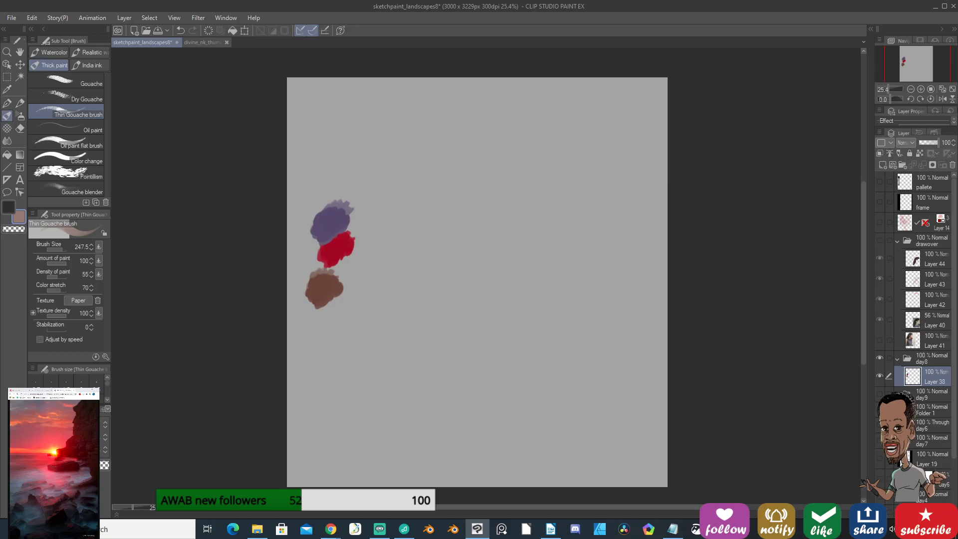
Add a muted tan swatch and a lighter greyish-pink swatch below the brown one.
drag(317, 334, 339, 320)
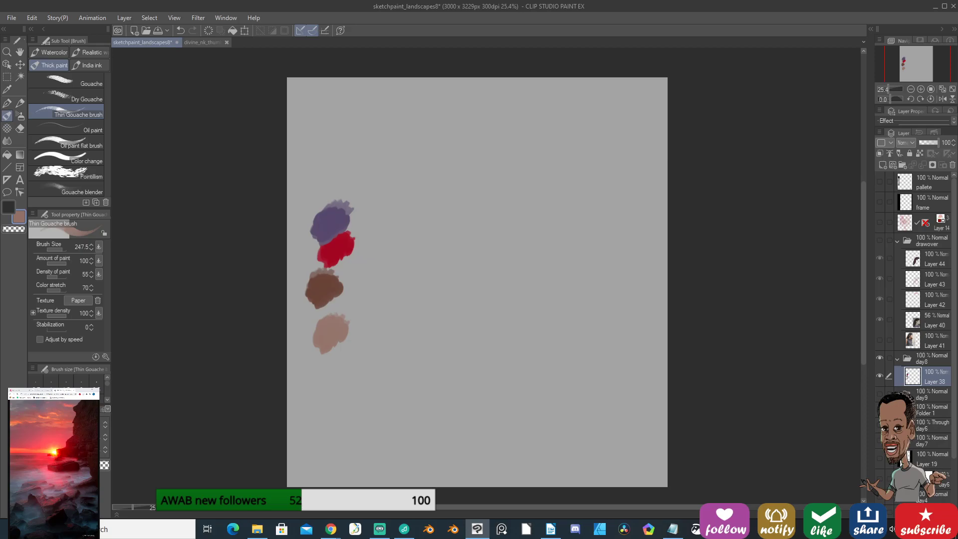
mouse_move(332, 332)
mouse_down()
mouse_move(321, 356)
mouse_move(342, 316)
mouse_move(328, 331)
mouse_up()
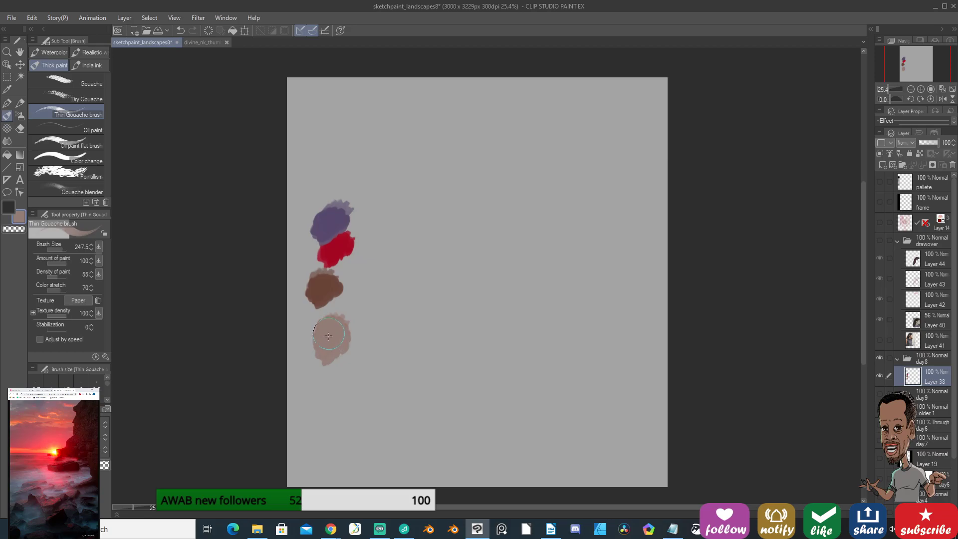
key(ctrl)
drag(317, 379, 327, 366)
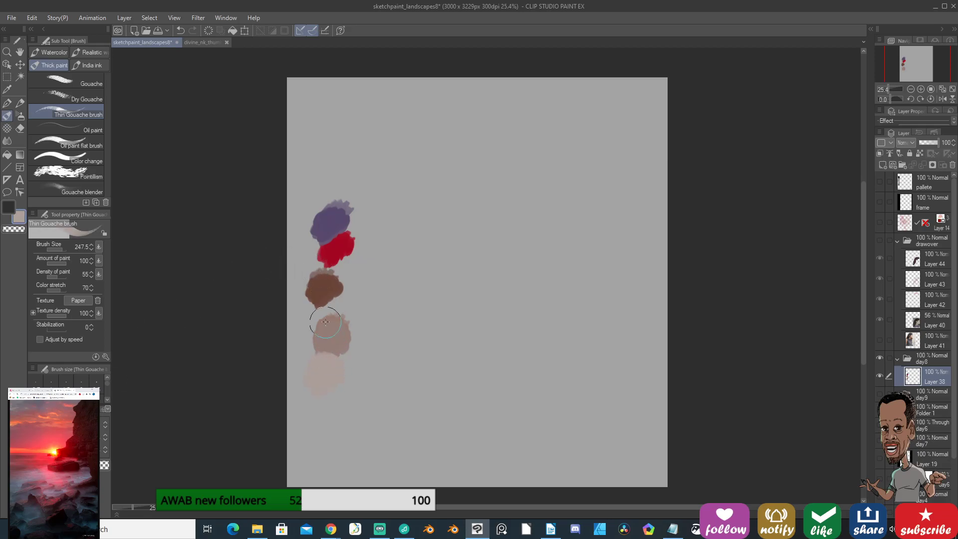
Complete the palette column with a pale pink swatch at its lower end and a yellow swatch above the purple.
key(ctrl+z)
mouse_move(335, 359)
mouse_down()
mouse_move(334, 393)
mouse_move(322, 404)
mouse_up()
key(ctrl+z)
key(ctrl+z)
drag(324, 394, 323, 406)
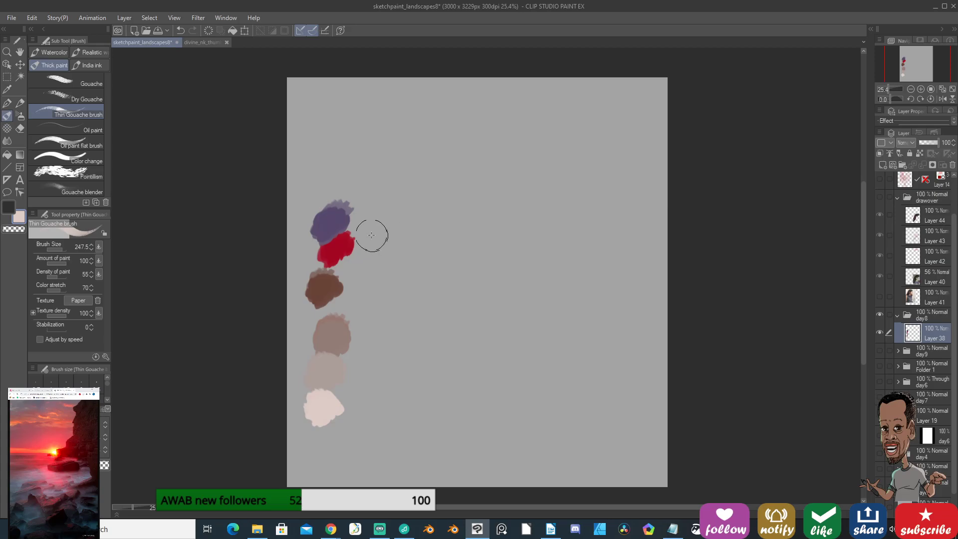
alt+click(342, 246)
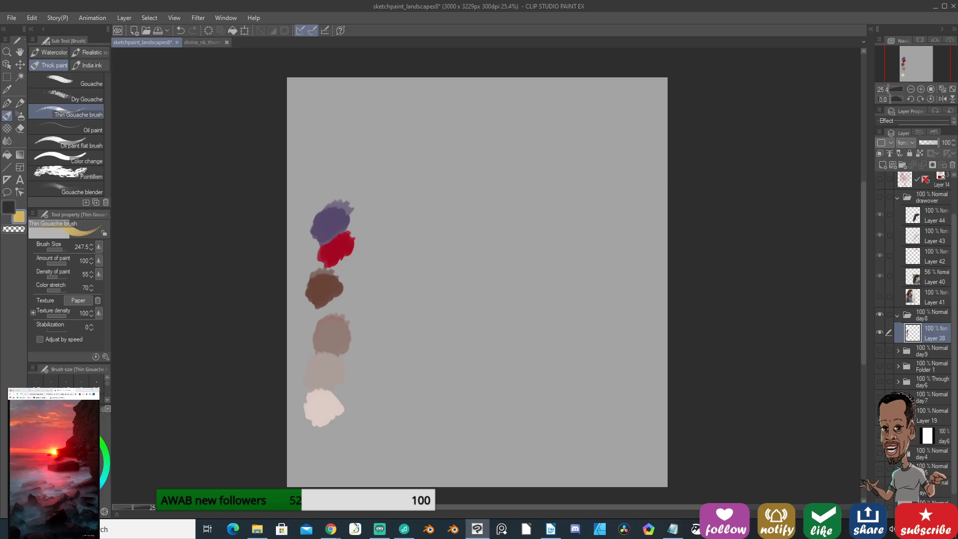
drag(332, 186, 323, 178)
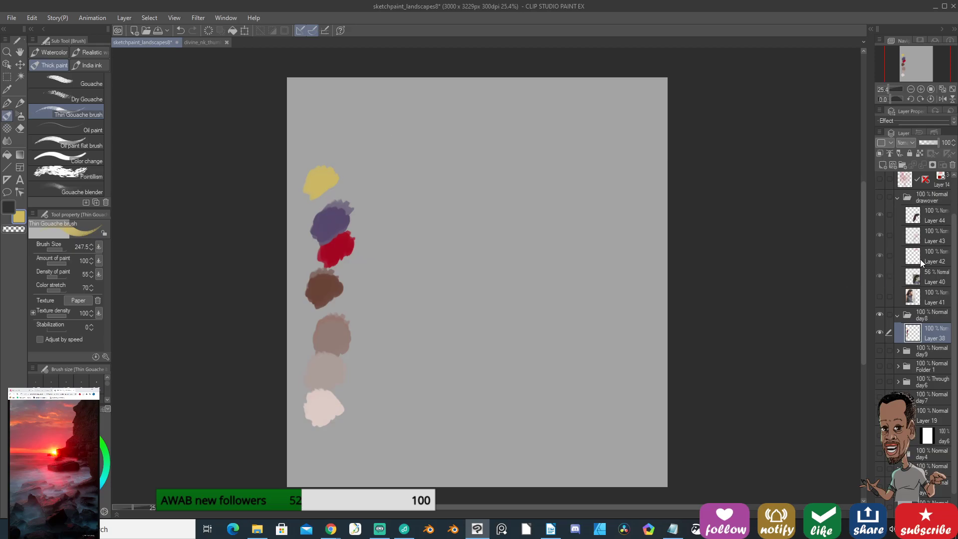
Create a layer beneath the swatches and cover the upper half of the canvas in the swatch purple at brush size 1041.
click(882, 166)
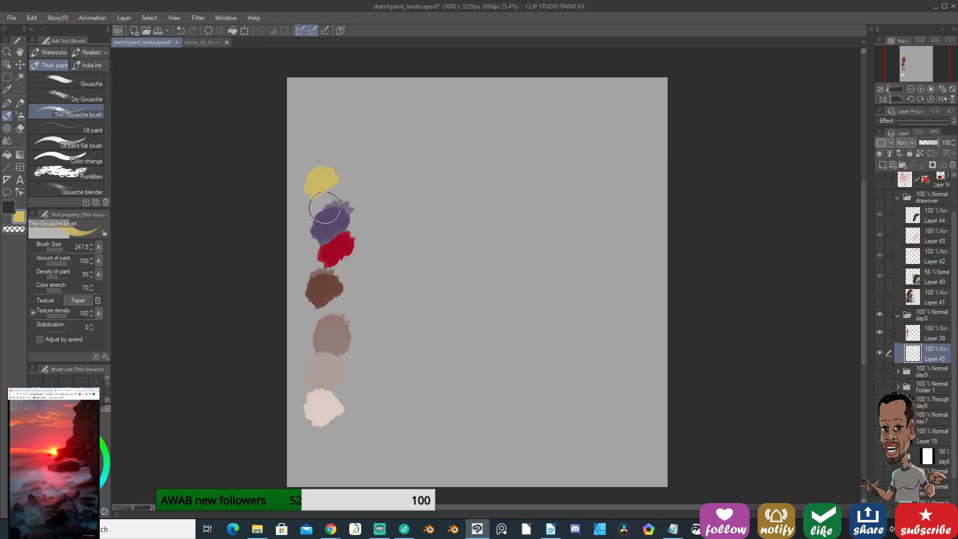
alt+click(324, 238)
drag(292, 96, 463, 89)
mouse_move(425, 173)
mouse_down()
mouse_move(425, 205)
mouse_move(475, 196)
mouse_up()
mouse_move(439, 117)
mouse_down()
mouse_move(339, 110)
mouse_move(638, 117)
mouse_move(385, 113)
mouse_move(306, 128)
mouse_move(268, 164)
mouse_move(489, 167)
mouse_move(652, 184)
mouse_move(621, 201)
mouse_move(553, 208)
mouse_move(323, 219)
mouse_move(290, 230)
mouse_move(295, 237)
mouse_move(657, 240)
mouse_move(651, 112)
mouse_move(641, 96)
mouse_move(388, 92)
mouse_move(291, 101)
mouse_move(331, 90)
mouse_move(406, 124)
mouse_up()
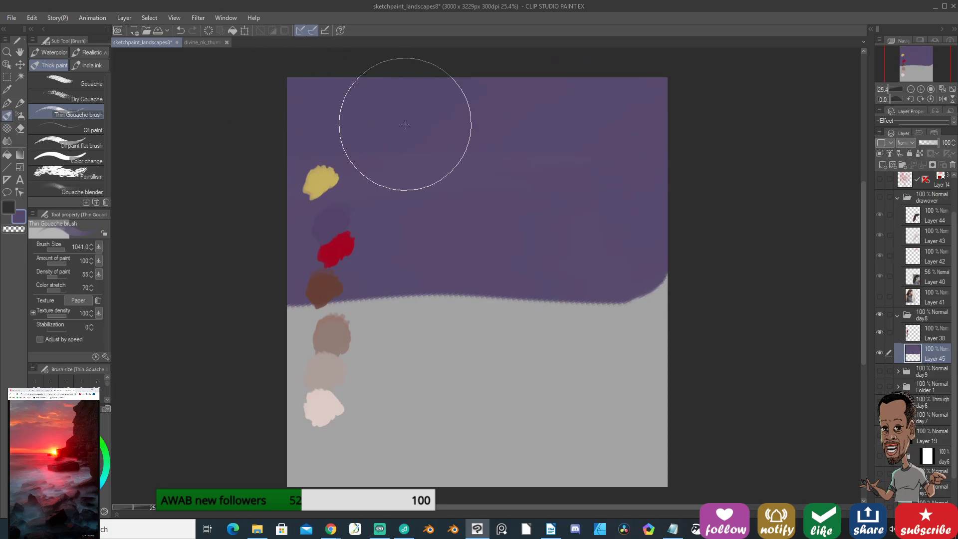
Move the black side-bar frame Layer 19 into the day8 folder between Layer 38 and Layer 45, and lock it.
drag(924, 442, 927, 189)
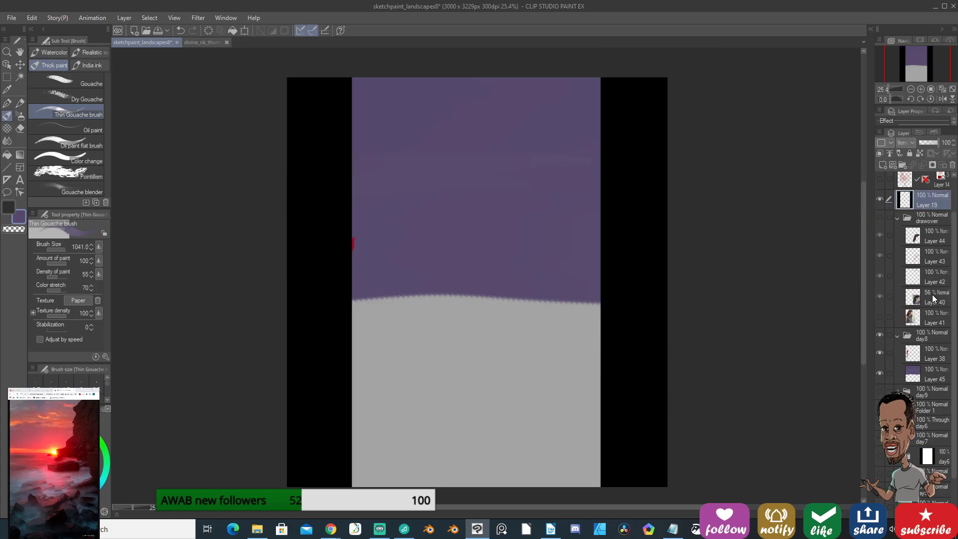
mouse_move(927, 201)
mouse_down()
mouse_move(921, 226)
mouse_move(921, 199)
mouse_up()
click(908, 222)
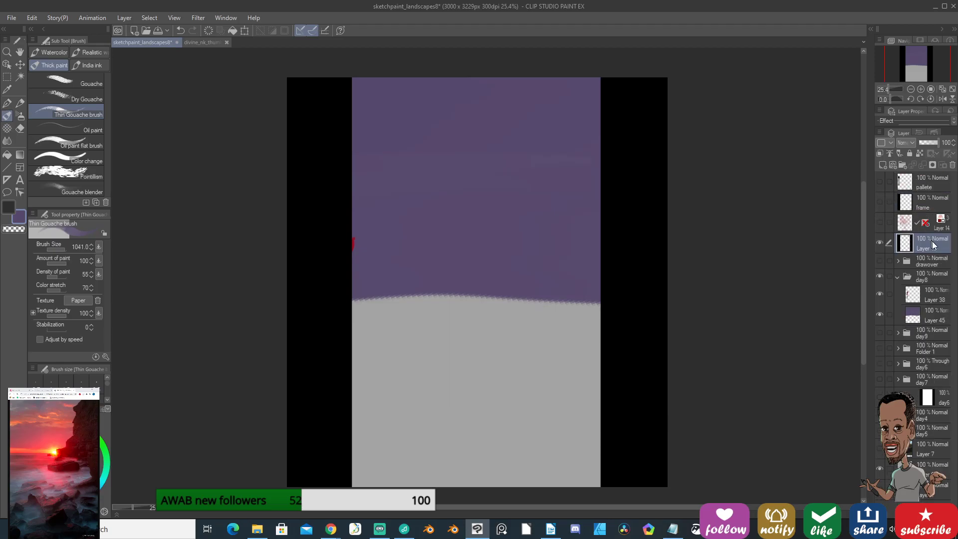
drag(930, 234, 918, 305)
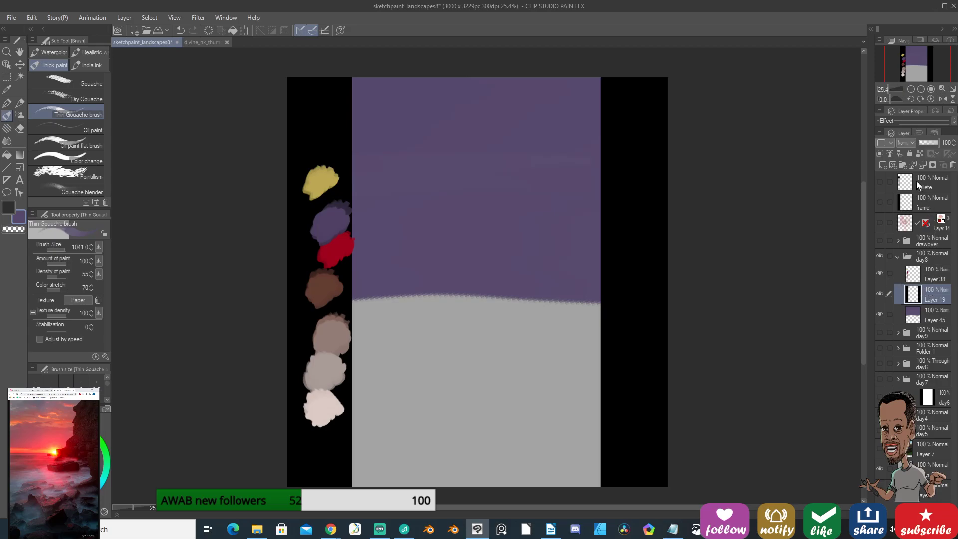
click(910, 155)
Even out the purple sky on Layer 45 and extend its lower edge slightly further down.
click(934, 312)
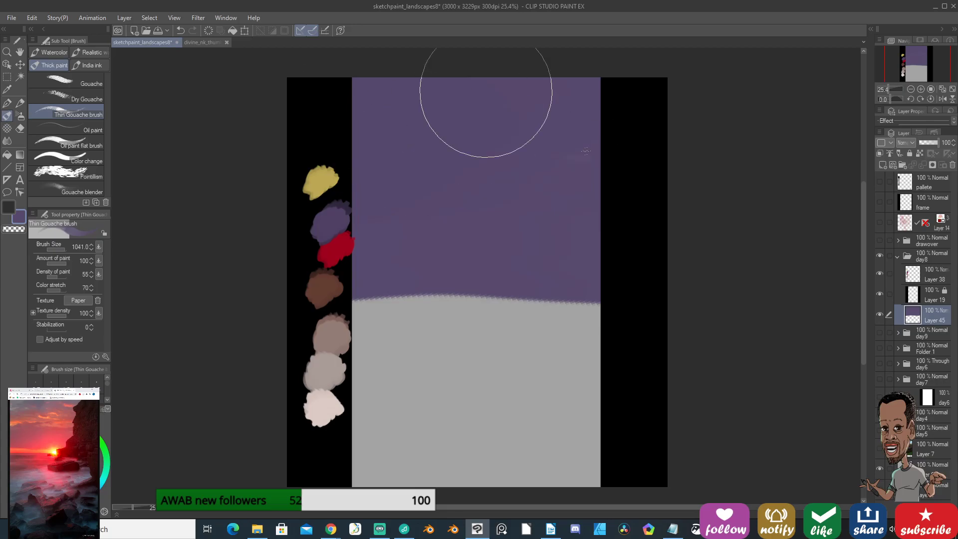
mouse_move(502, 234)
mouse_down()
mouse_move(400, 240)
mouse_move(419, 257)
mouse_move(596, 258)
mouse_move(554, 257)
mouse_up()
drag(651, 274, 626, 161)
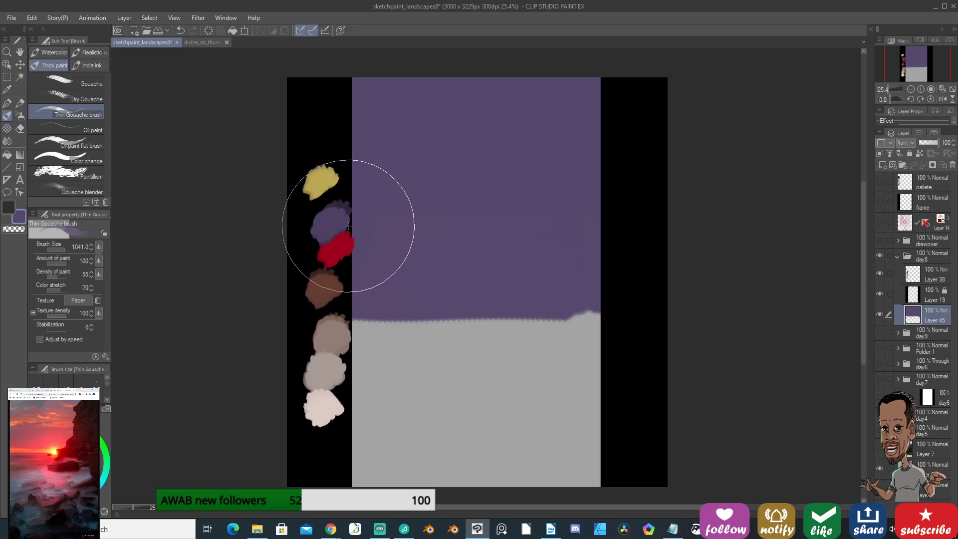
Block in the cliff along the picture's right side with the brown swatch colour at brush size 620.1, widening toward its base.
key(alt)
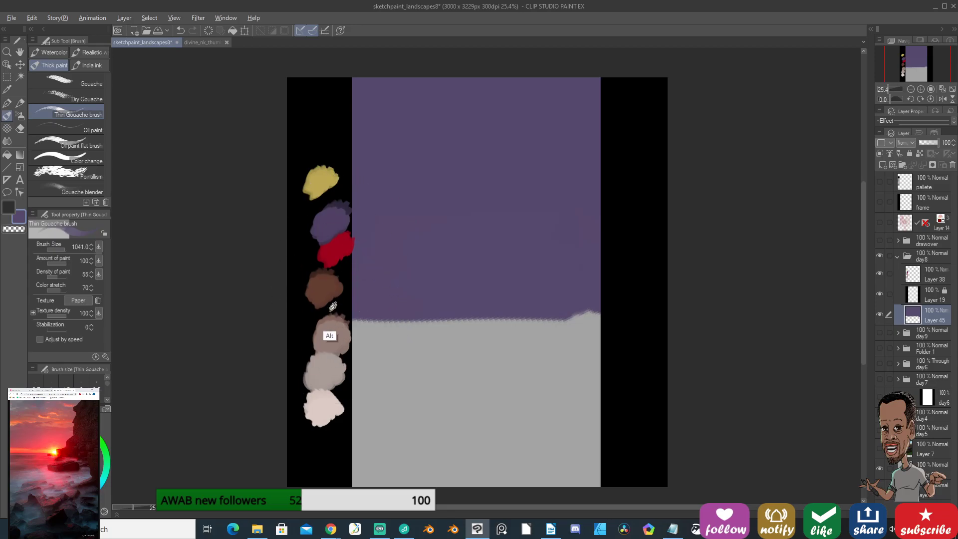
alt+click(331, 288)
drag(569, 224, 549, 234)
mouse_move(572, 137)
mouse_down()
mouse_move(578, 85)
mouse_move(567, 158)
mouse_move(578, 90)
mouse_move(584, 213)
mouse_move(588, 90)
mouse_move(606, 266)
mouse_move(616, 166)
mouse_move(613, 220)
mouse_move(573, 269)
mouse_move(565, 218)
mouse_move(559, 281)
mouse_move(538, 285)
mouse_move(554, 289)
mouse_move(602, 255)
mouse_up()
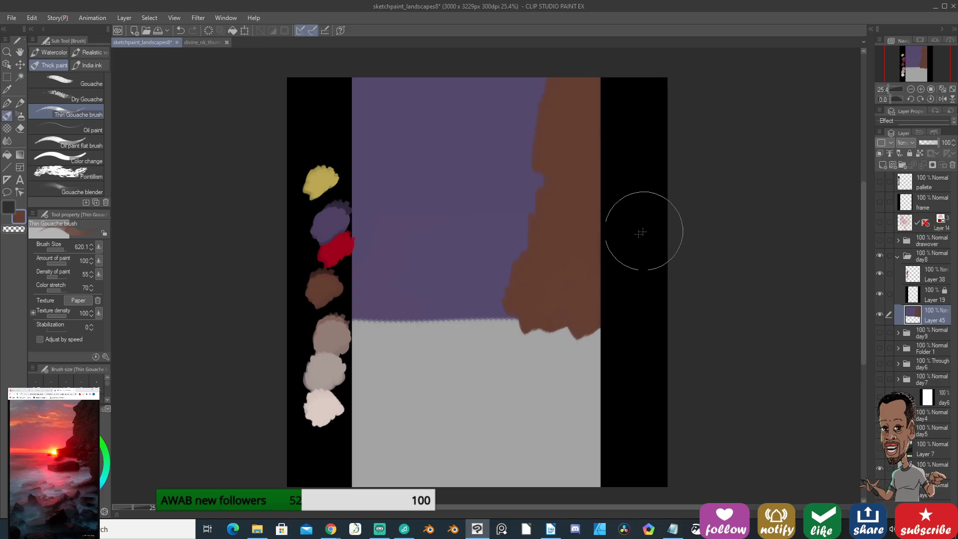
drag(553, 310, 555, 321)
Fill the grey lower area beneath the sky and cliff with the muted tan swatch colour.
alt+click(343, 334)
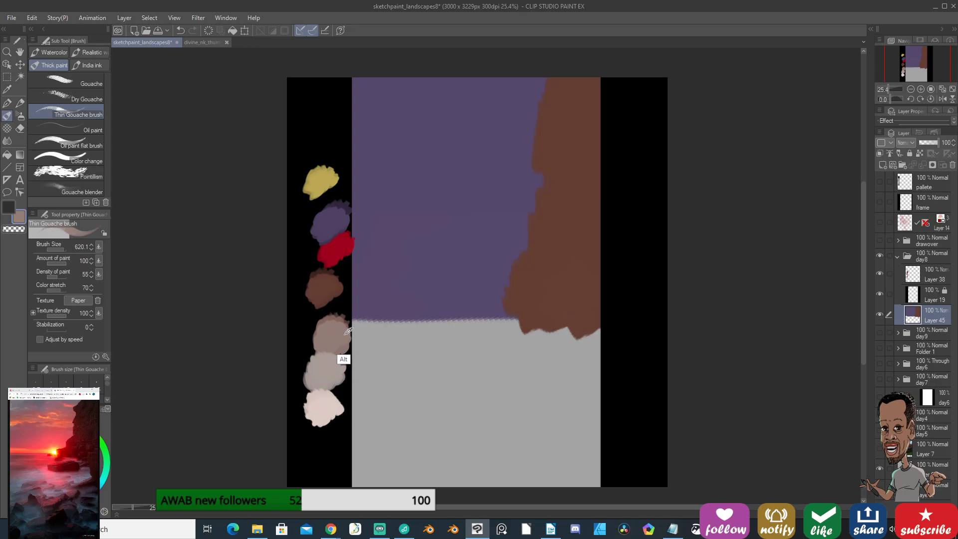
mouse_move(392, 324)
mouse_down()
mouse_move(630, 321)
mouse_move(516, 306)
mouse_move(336, 314)
mouse_move(612, 290)
mouse_move(468, 282)
mouse_move(357, 291)
mouse_move(528, 293)
mouse_move(402, 289)
mouse_move(364, 295)
mouse_move(475, 296)
mouse_move(357, 299)
mouse_move(499, 292)
mouse_up()
key(ctrl+z)
key(ctrl+z)
key(ctrl+z)
key(ctrl+z)
mouse_move(474, 323)
mouse_down()
mouse_move(369, 328)
mouse_move(485, 326)
mouse_move(439, 344)
mouse_move(362, 345)
mouse_move(515, 335)
mouse_move(484, 320)
mouse_move(515, 347)
mouse_move(563, 344)
mouse_move(553, 349)
mouse_move(601, 356)
mouse_move(383, 372)
mouse_move(279, 391)
mouse_move(641, 411)
mouse_move(323, 437)
mouse_move(421, 462)
mouse_move(631, 472)
mouse_up()
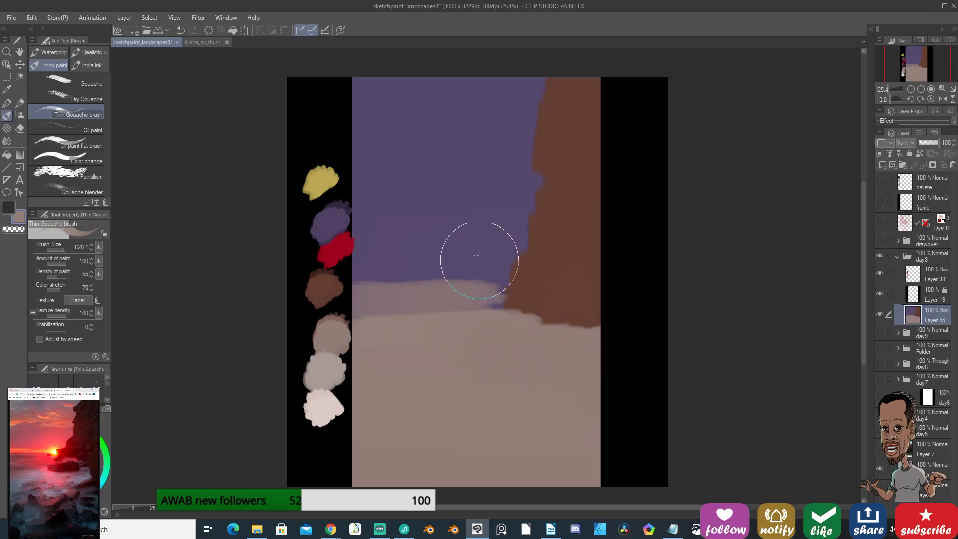
Paint horizontal bands of purple and darker blue-purple over the tan near the horizon left of the cliff, reducing the brush to 348.6.
alt+click(331, 226)
mouse_move(394, 315)
mouse_down()
mouse_move(376, 305)
mouse_move(395, 314)
mouse_move(474, 308)
mouse_move(471, 299)
mouse_move(389, 305)
mouse_move(421, 300)
mouse_up()
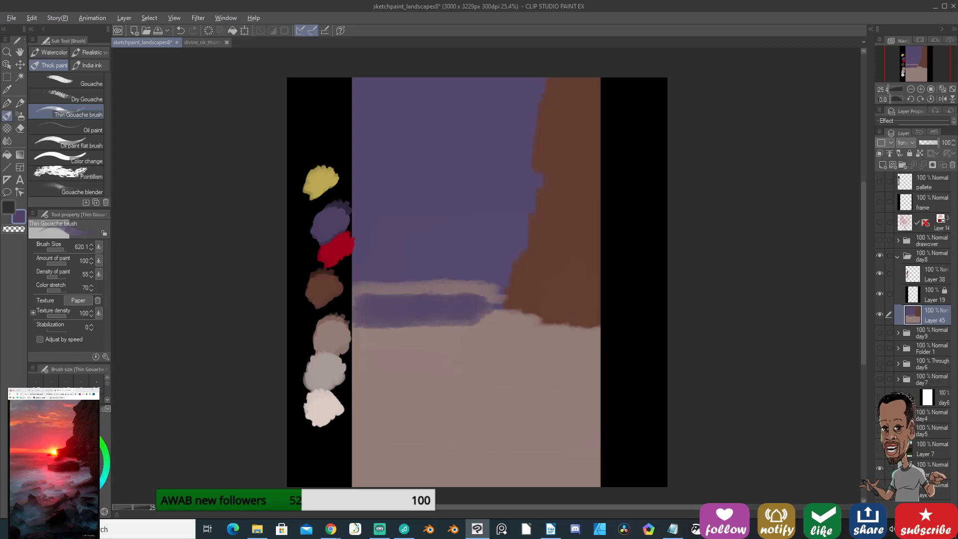
mouse_move(369, 305)
mouse_down()
mouse_move(360, 309)
mouse_move(426, 305)
mouse_move(368, 299)
mouse_move(385, 293)
mouse_move(441, 304)
mouse_move(396, 312)
mouse_move(402, 295)
mouse_up()
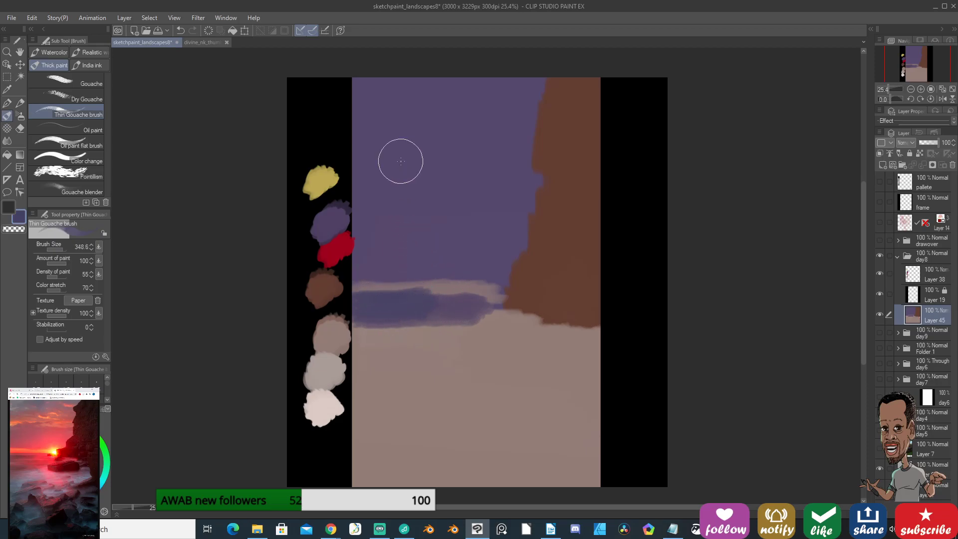
mouse_move(460, 287)
mouse_down()
mouse_move(466, 283)
mouse_move(391, 278)
mouse_up()
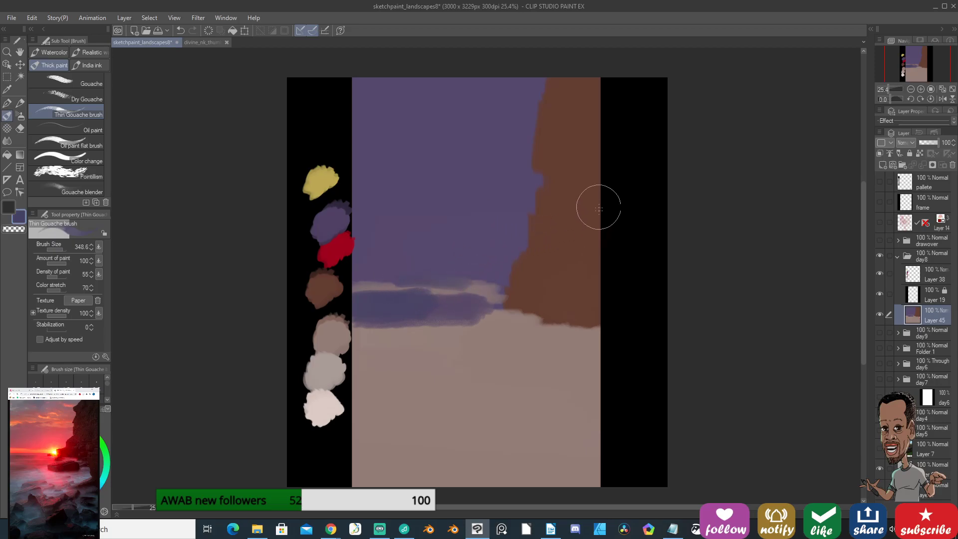
drag(562, 274, 558, 264)
key(ctrl+z)
mouse_move(496, 263)
mouse_down()
mouse_move(478, 272)
mouse_move(353, 277)
mouse_move(464, 277)
mouse_up()
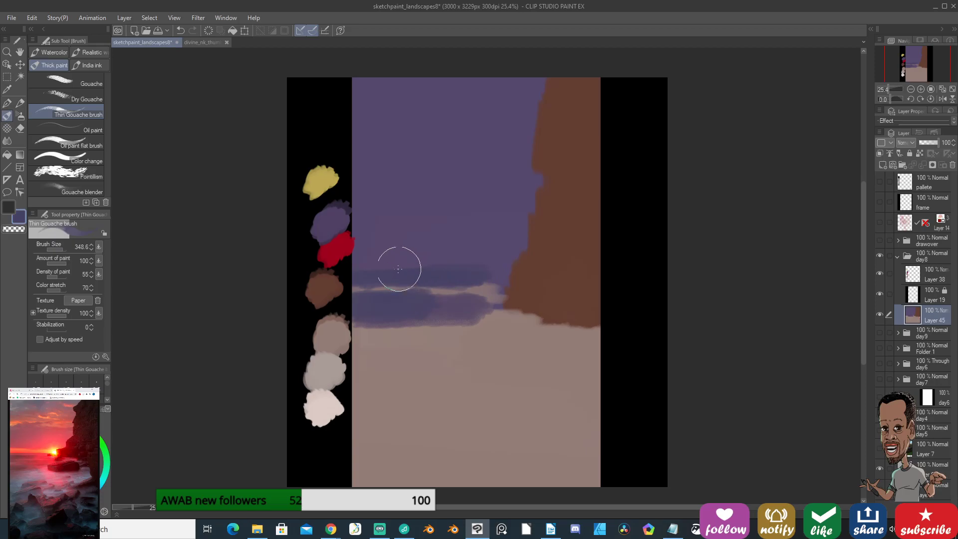
Paint a short crimson strip at the left end of the horizon using the red swatch colour.
key(alt)
alt+click(342, 248)
mouse_move(353, 263)
mouse_down()
mouse_move(395, 269)
mouse_move(349, 270)
mouse_move(424, 271)
mouse_up()
key(ctrl)
key(ctrl+z)
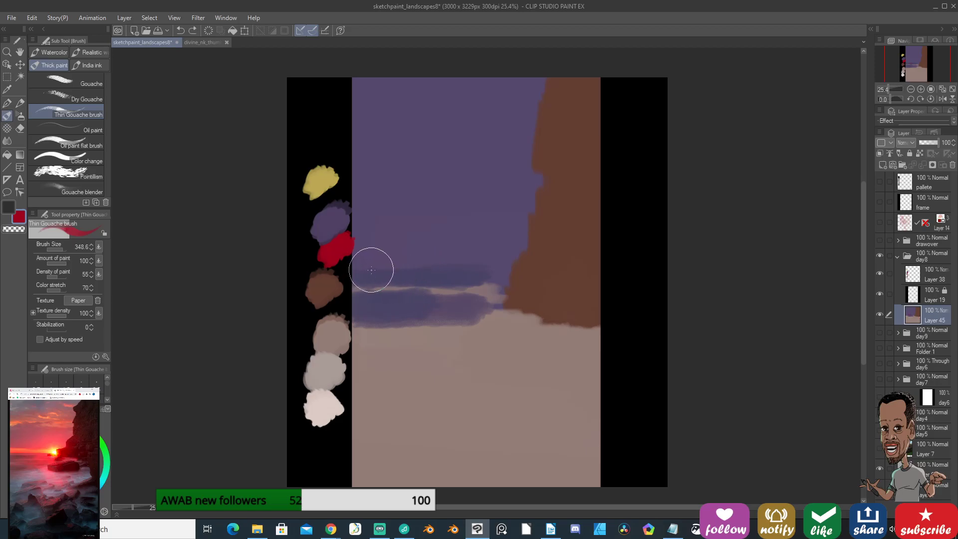
drag(355, 270, 387, 269)
drag(360, 273, 377, 268)
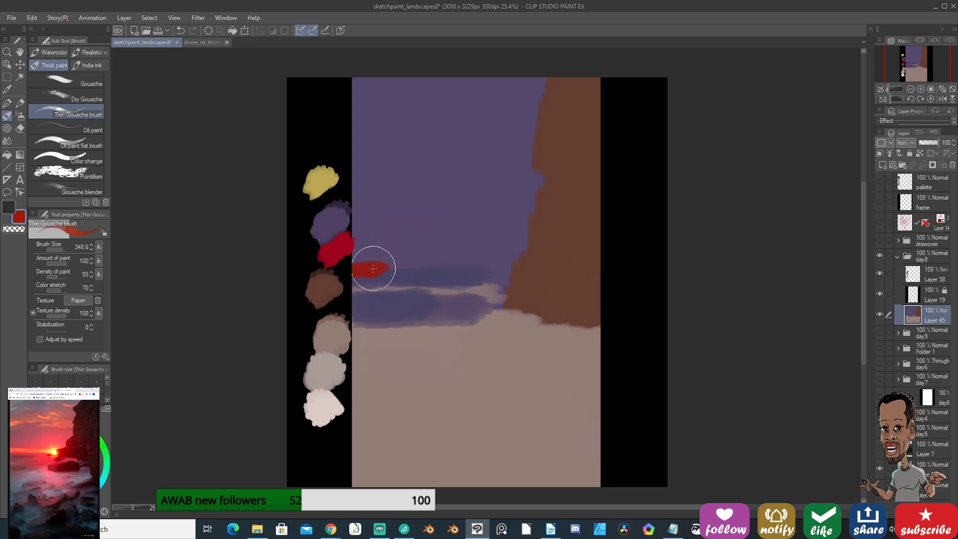
key(ctrl+z)
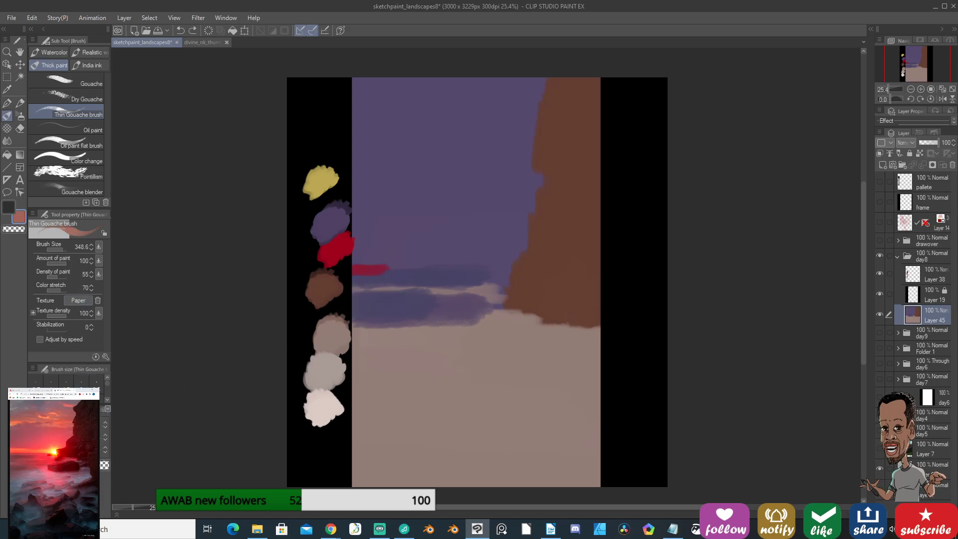
mouse_move(389, 269)
mouse_down()
mouse_move(356, 269)
mouse_move(375, 267)
mouse_up()
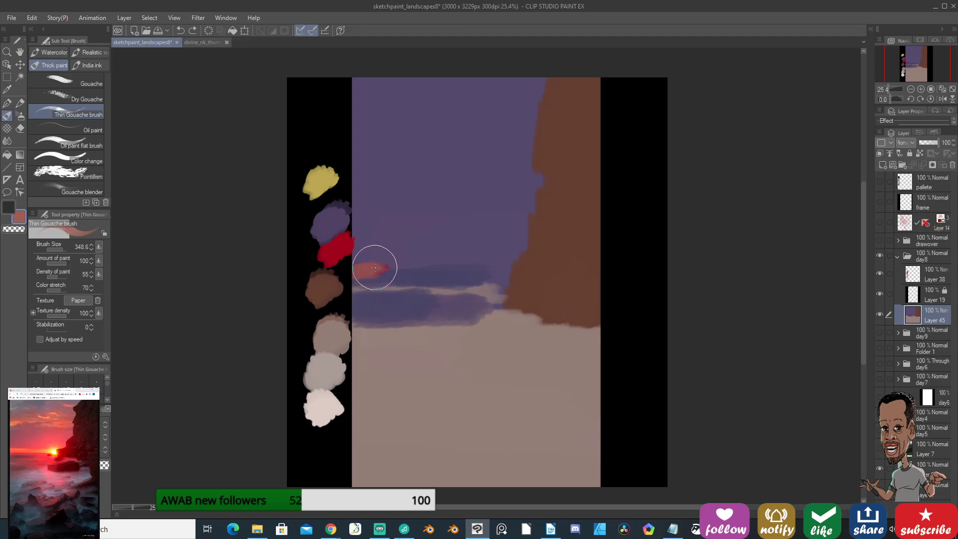
key(ctrl+z)
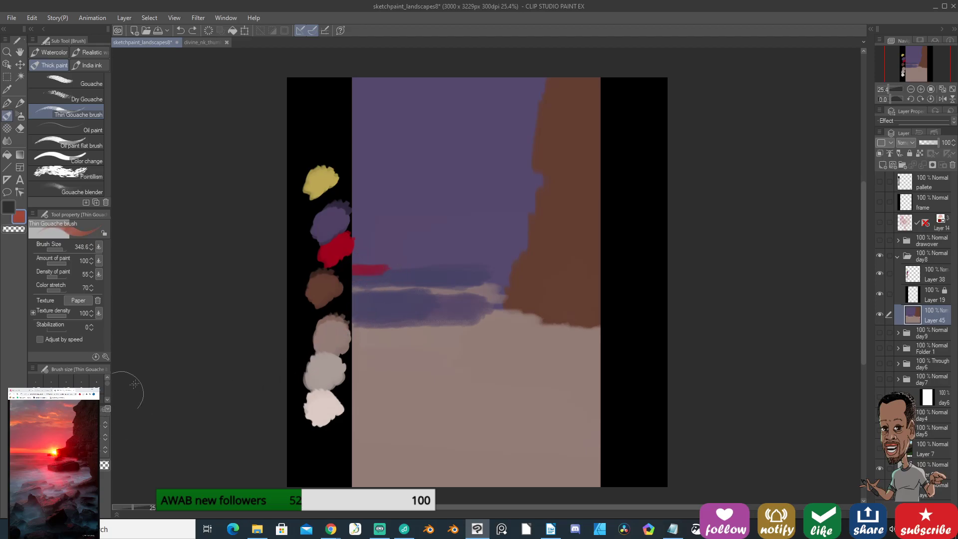
Paint an orange-red band along the horizon up to the cliff, with amount of paint 56 and color stretch 49.
mouse_move(366, 270)
mouse_down()
mouse_move(379, 265)
mouse_move(353, 267)
mouse_move(381, 257)
mouse_up()
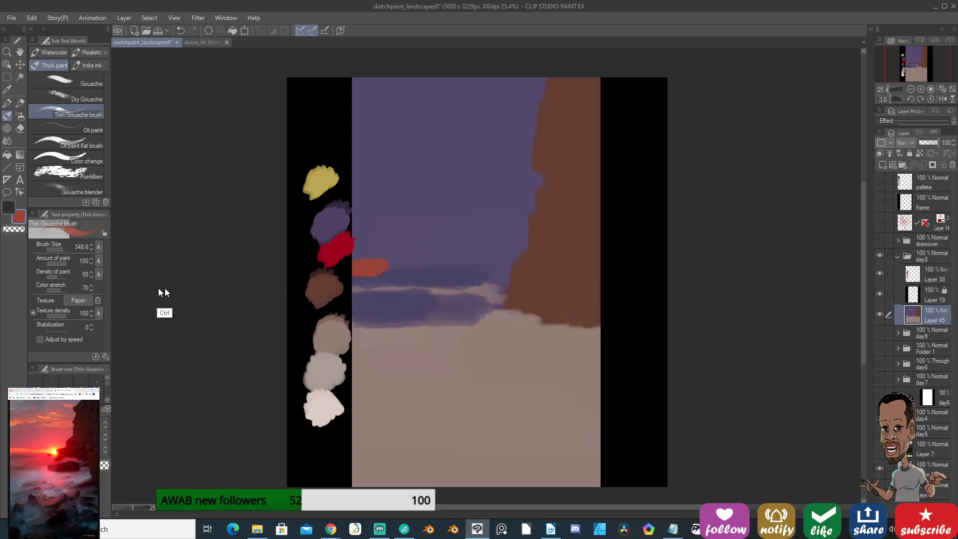
click(58, 262)
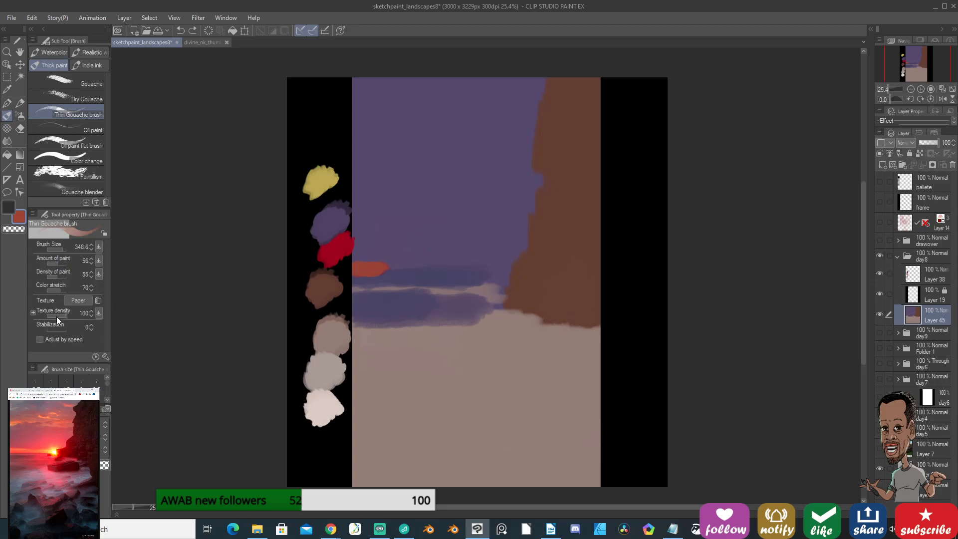
click(55, 289)
key(ctrl+z)
mouse_move(361, 266)
mouse_down()
mouse_move(391, 265)
mouse_move(364, 254)
mouse_move(379, 257)
mouse_move(354, 260)
mouse_move(424, 259)
mouse_move(355, 254)
mouse_move(501, 257)
mouse_up()
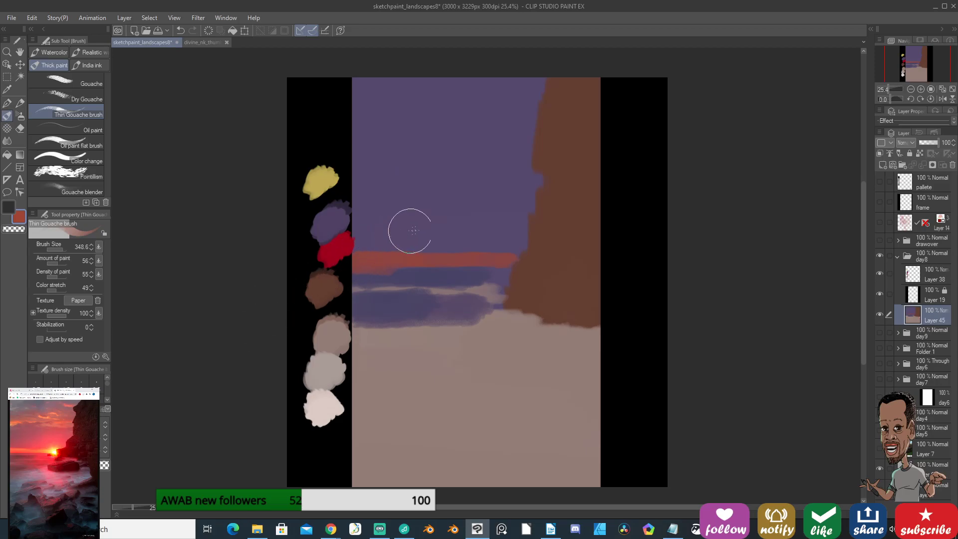
Paint a muted red cloud mass above the horizon beside the cliff and soften it with the Gouache blender at size 278.6.
mouse_move(442, 242)
mouse_down()
mouse_move(418, 244)
mouse_move(482, 230)
mouse_move(456, 233)
mouse_move(450, 219)
mouse_move(472, 204)
mouse_move(500, 207)
mouse_move(456, 215)
mouse_move(428, 229)
mouse_up()
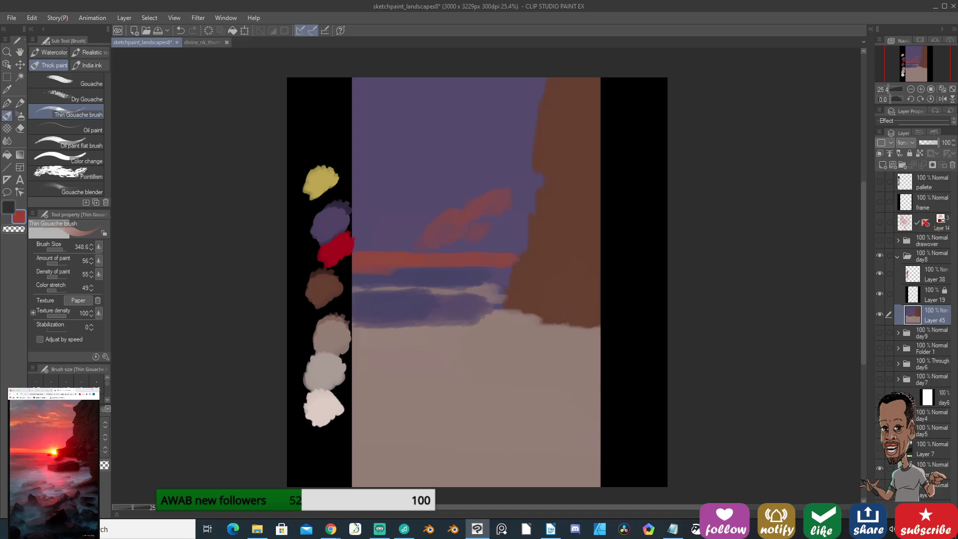
mouse_move(451, 199)
mouse_down()
mouse_move(439, 224)
mouse_move(501, 203)
mouse_move(475, 199)
mouse_move(521, 222)
mouse_move(497, 204)
mouse_move(525, 178)
mouse_move(526, 203)
mouse_move(519, 182)
mouse_move(507, 207)
mouse_move(523, 214)
mouse_move(512, 227)
mouse_move(526, 219)
mouse_move(523, 231)
mouse_move(502, 213)
mouse_move(443, 231)
mouse_move(520, 233)
mouse_move(489, 242)
mouse_up()
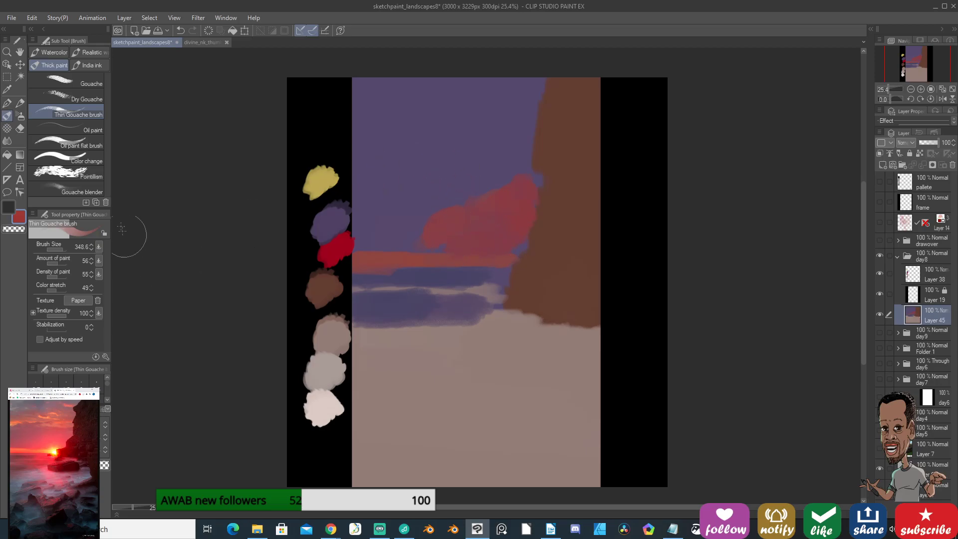
click(79, 188)
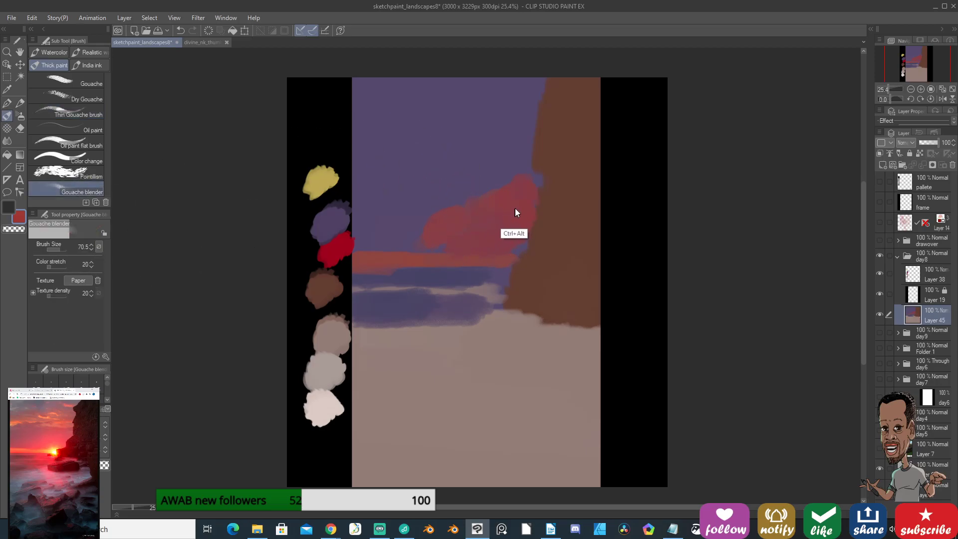
mouse_move(530, 180)
mouse_down()
mouse_move(497, 208)
mouse_move(476, 207)
mouse_move(435, 229)
mouse_move(478, 203)
mouse_move(418, 231)
mouse_move(490, 190)
mouse_move(422, 223)
mouse_move(444, 237)
mouse_move(423, 237)
mouse_move(501, 246)
mouse_move(516, 236)
mouse_move(516, 249)
mouse_move(474, 255)
mouse_move(520, 227)
mouse_move(529, 187)
mouse_move(516, 224)
mouse_move(424, 246)
mouse_move(479, 241)
mouse_move(428, 216)
mouse_up()
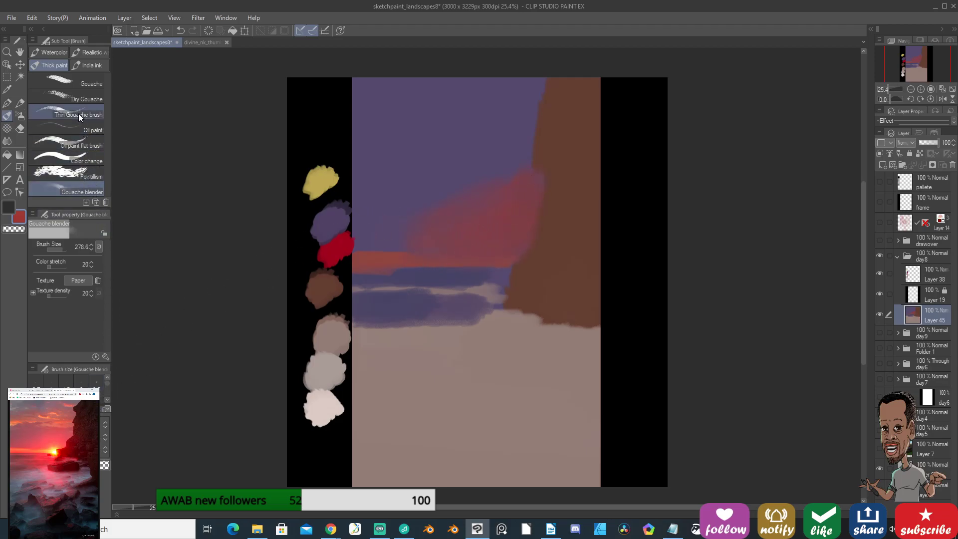
click(86, 100)
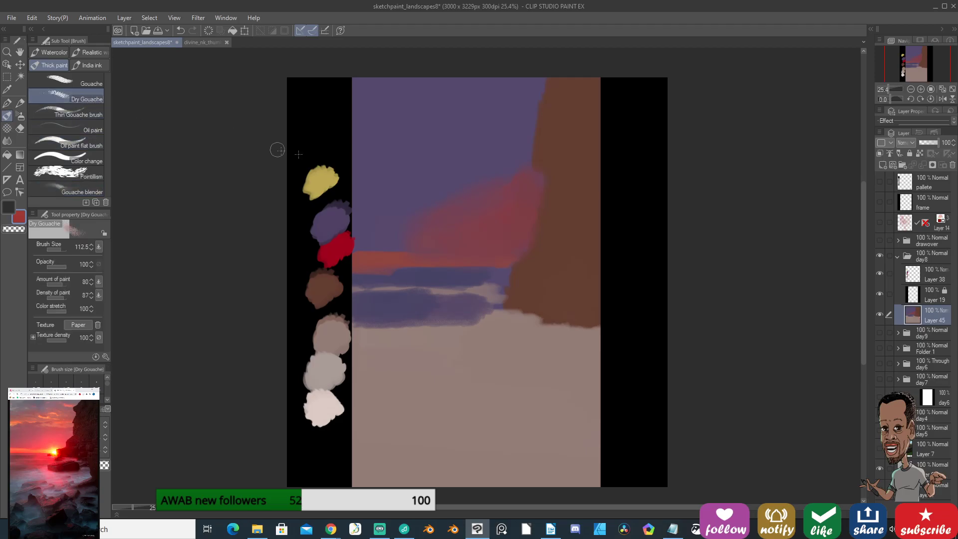
key(ctrl+z)
click(75, 81)
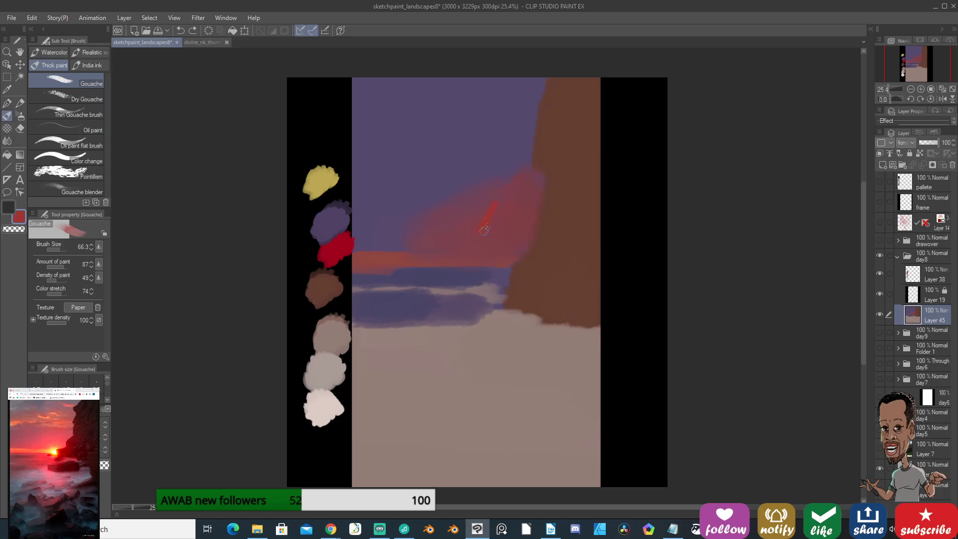
Add brighter red within the cloud mass beside the cliff using the Thin Gouache brush.
click(82, 110)
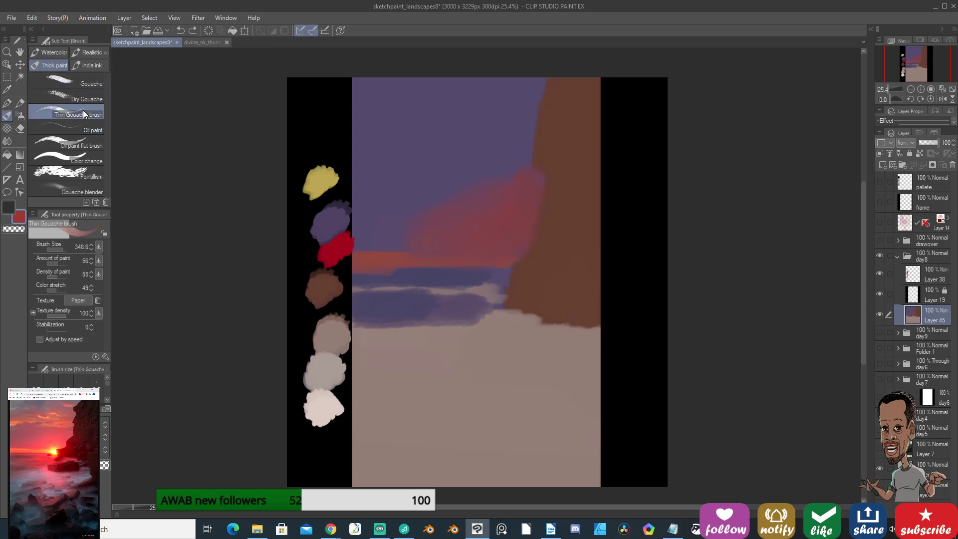
mouse_move(497, 207)
mouse_down()
mouse_move(436, 229)
mouse_move(499, 218)
mouse_move(452, 219)
mouse_move(521, 200)
mouse_move(508, 201)
mouse_move(537, 159)
mouse_up()
key(ctrl+z)
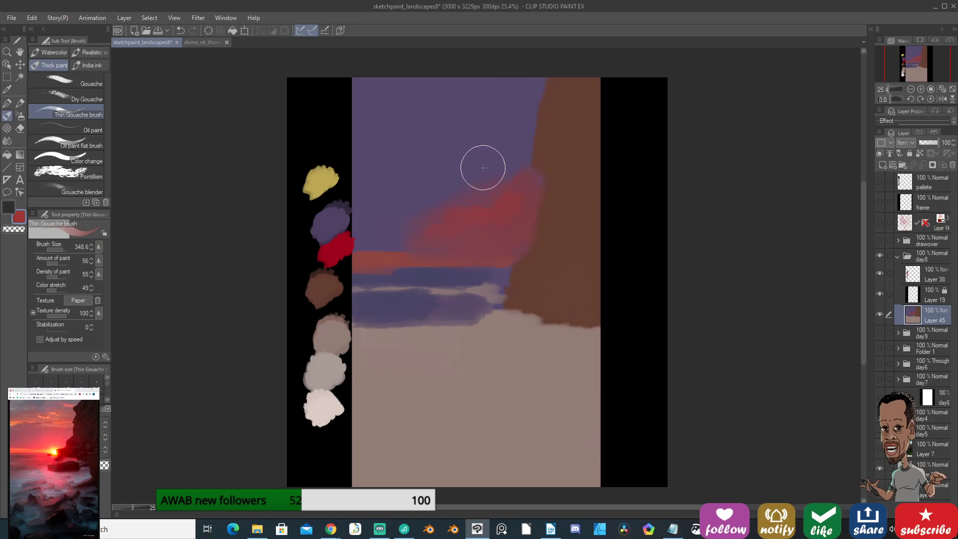
Spread muted mauve strokes across the lower sky, around the red cloud and over to the picture's left edge.
alt+click(338, 224)
mouse_move(394, 205)
mouse_down()
mouse_move(492, 175)
mouse_move(460, 185)
mouse_up()
drag(417, 203, 477, 188)
mouse_move(390, 238)
mouse_down()
mouse_move(375, 235)
mouse_move(396, 229)
mouse_up()
mouse_move(505, 173)
mouse_down()
mouse_move(510, 165)
mouse_move(500, 162)
mouse_move(381, 203)
mouse_up()
mouse_move(524, 94)
mouse_down()
mouse_move(517, 118)
mouse_move(488, 133)
mouse_up()
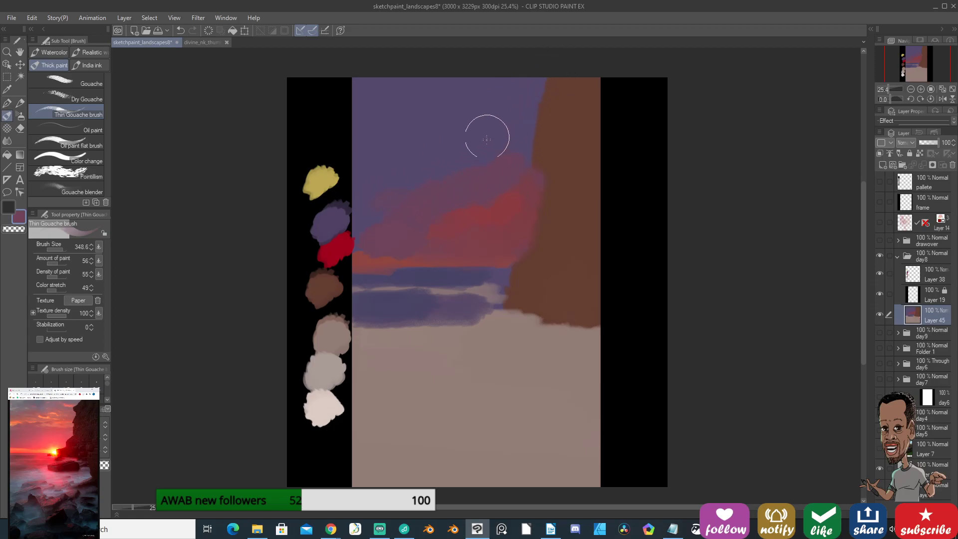
Paint two thin orange cloud streaks in the upper sky near the cliff at brush size 91.5.
key(alt)
alt+click(497, 209)
mouse_move(453, 141)
mouse_down()
mouse_move(487, 136)
mouse_move(472, 147)
mouse_move(441, 132)
mouse_move(482, 135)
mouse_move(460, 135)
mouse_up()
key(ctrl+z)
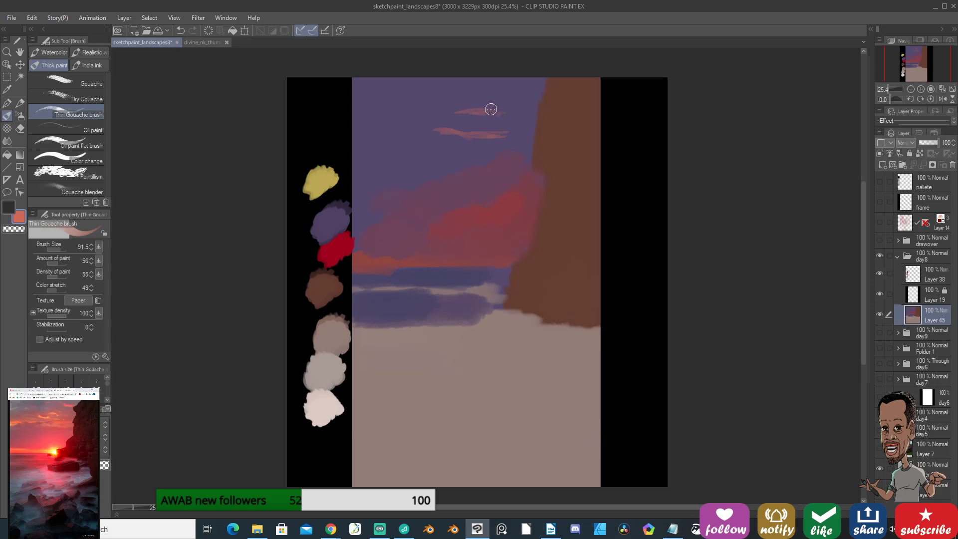
Cover most of the upper sky with horizontal mauve cloud strokes sampled from the painting, up to the cliff edge.
alt+click(487, 189)
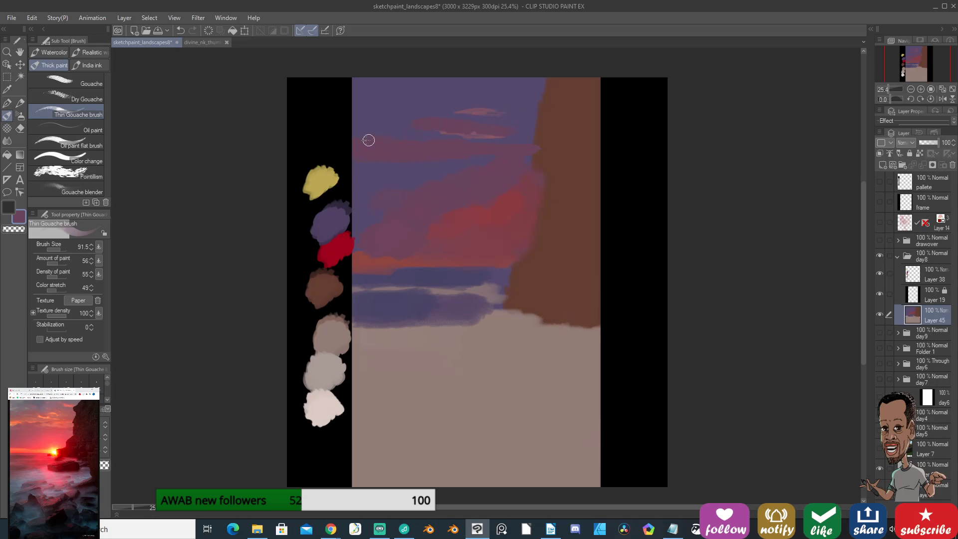
mouse_move(376, 127)
mouse_down()
mouse_move(362, 108)
mouse_move(402, 133)
mouse_move(371, 131)
mouse_move(504, 122)
mouse_up()
mouse_move(520, 81)
mouse_down()
mouse_move(413, 103)
mouse_move(529, 103)
mouse_move(447, 109)
mouse_move(513, 120)
mouse_move(543, 84)
mouse_move(535, 115)
mouse_up()
mouse_move(448, 122)
mouse_down()
mouse_move(543, 97)
mouse_move(537, 111)
mouse_move(473, 136)
mouse_move(508, 141)
mouse_move(426, 135)
mouse_move(525, 142)
mouse_move(524, 101)
mouse_move(508, 94)
mouse_move(519, 192)
mouse_move(507, 122)
mouse_move(524, 93)
mouse_move(514, 104)
mouse_move(508, 92)
mouse_move(539, 94)
mouse_move(530, 115)
mouse_move(528, 96)
mouse_move(547, 96)
mouse_move(506, 93)
mouse_move(551, 100)
mouse_move(473, 85)
mouse_up()
Add thin red and mauve cloud streaks across the upper sky using sampled colours, reducing the brush to 37.2.
alt+click(503, 235)
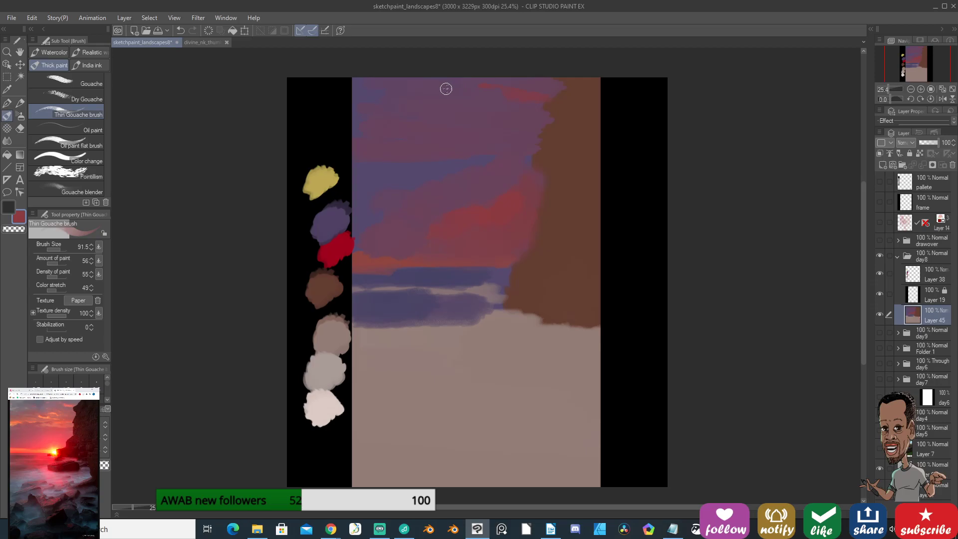
drag(452, 87, 439, 89)
alt+click(418, 91)
key(alt)
key(alt)
ctrl+alt+drag(461, 132, 460, 129)
drag(476, 110, 507, 118)
drag(447, 128, 487, 131)
alt+click(501, 211)
Hide Layer 19 and show the frame layer instead, placed beneath Layer 38 in the day8 folder and shifted slightly left.
click(881, 293)
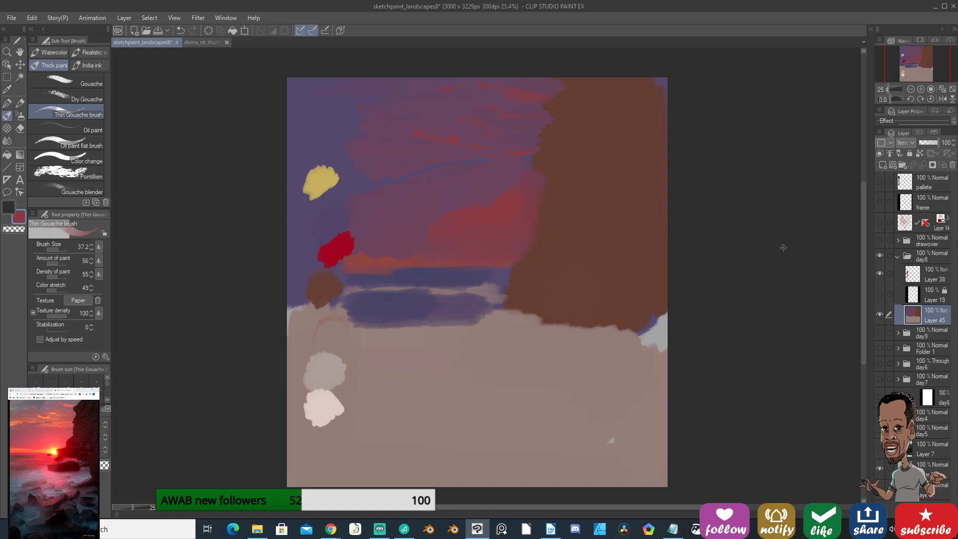
click(898, 292)
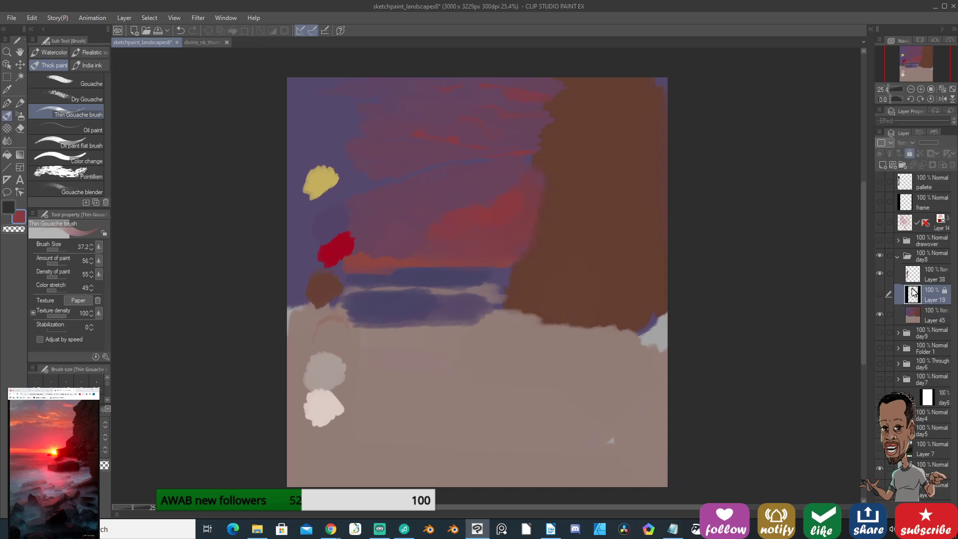
click(880, 203)
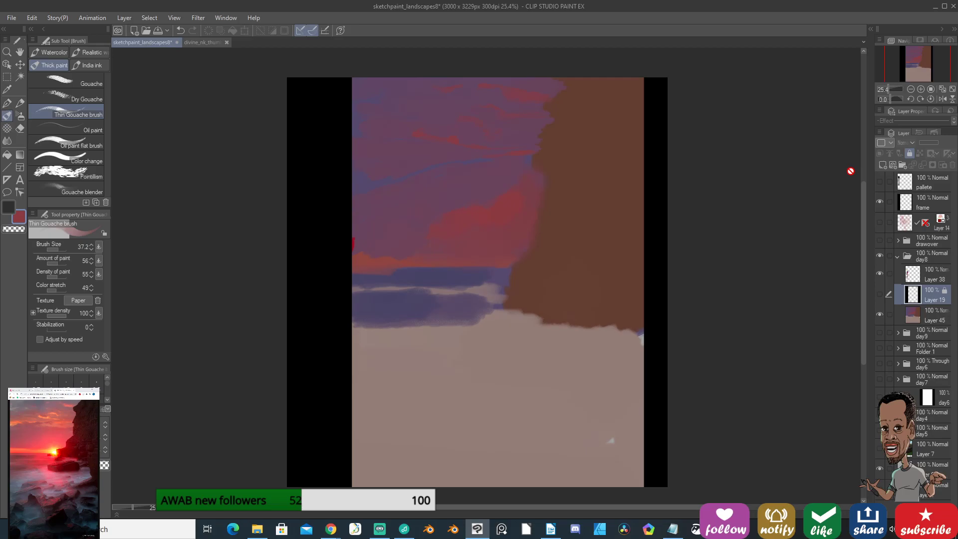
click(928, 202)
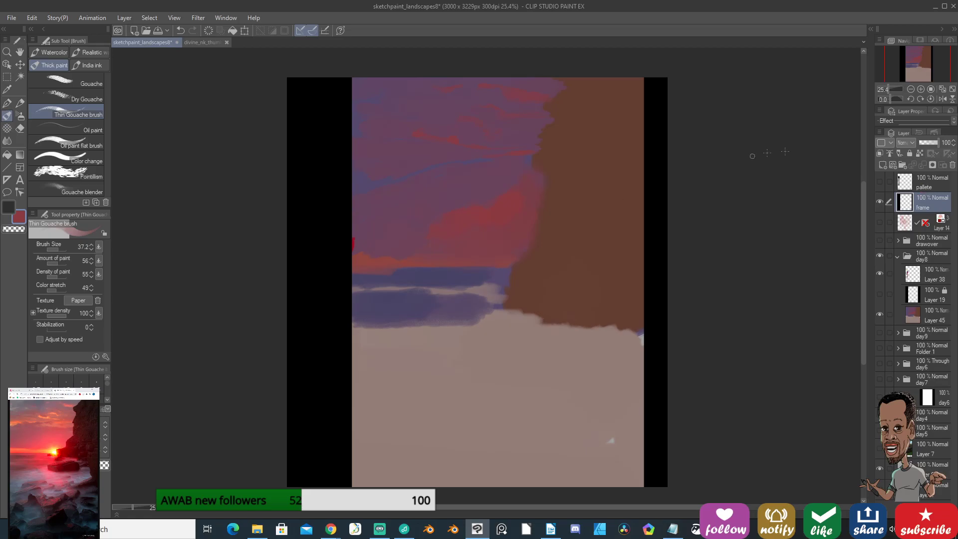
drag(921, 208, 918, 285)
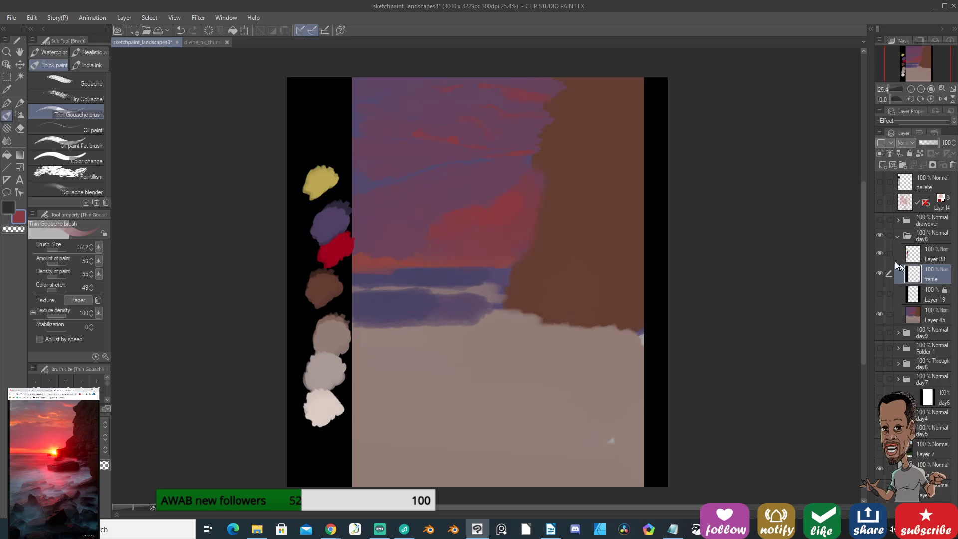
key(k)
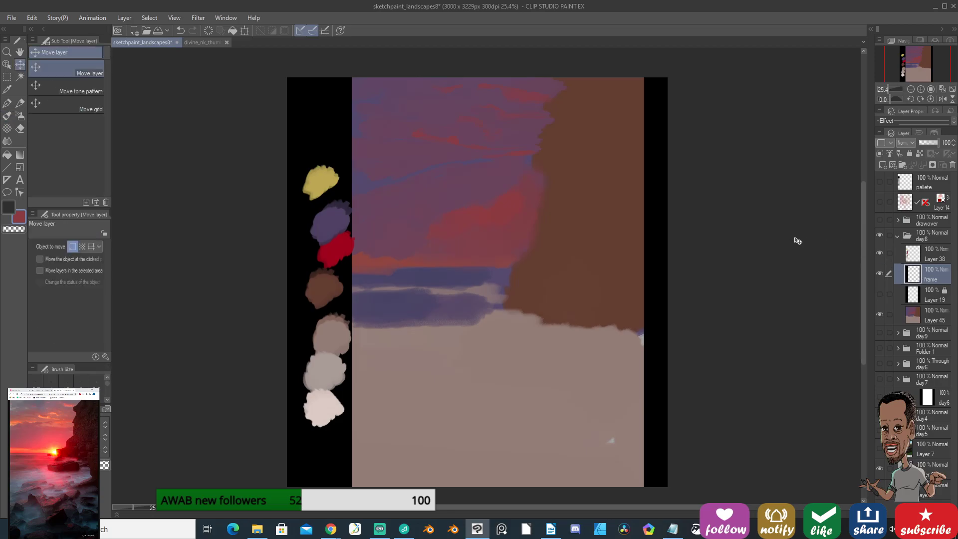
drag(686, 238, 668, 248)
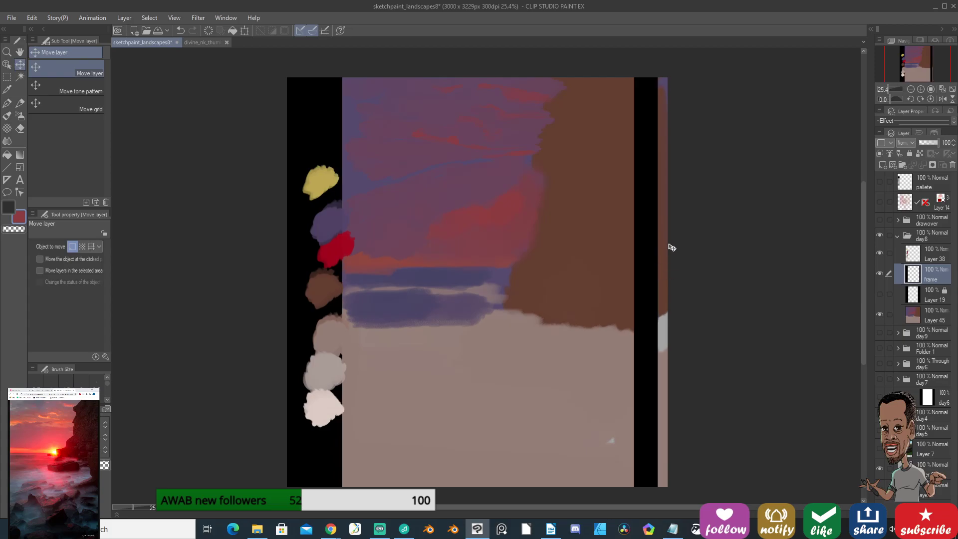
Widen the frame's right black bar to 206% so it covers the canvas edge, and lock the frame layer.
key(m)
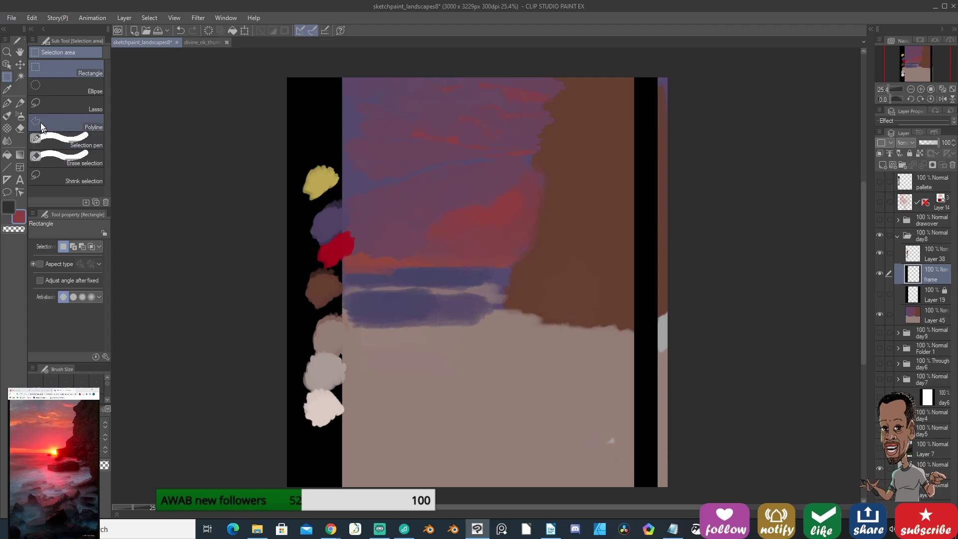
key(w)
click(642, 181)
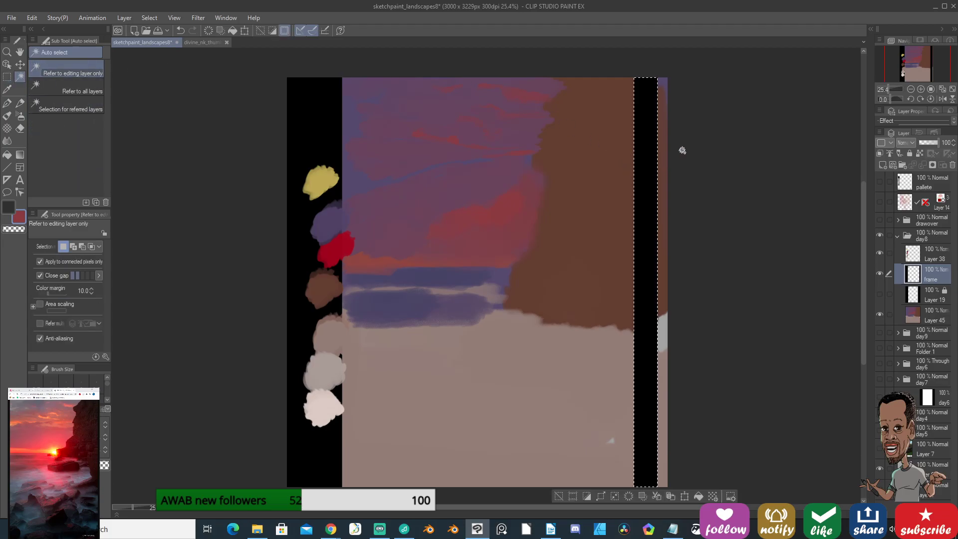
key(ctrl+t)
drag(658, 281, 683, 281)
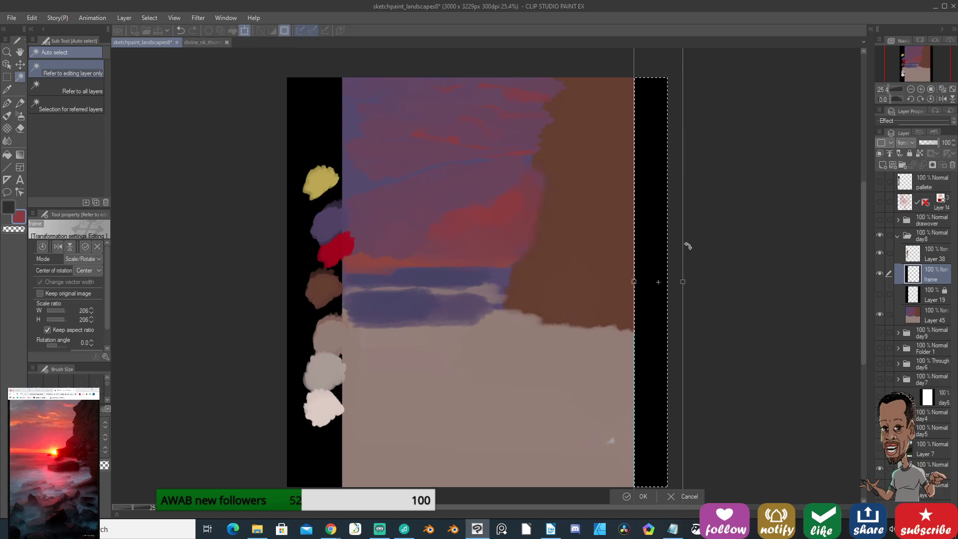
key(Return)
key(ctrl+d)
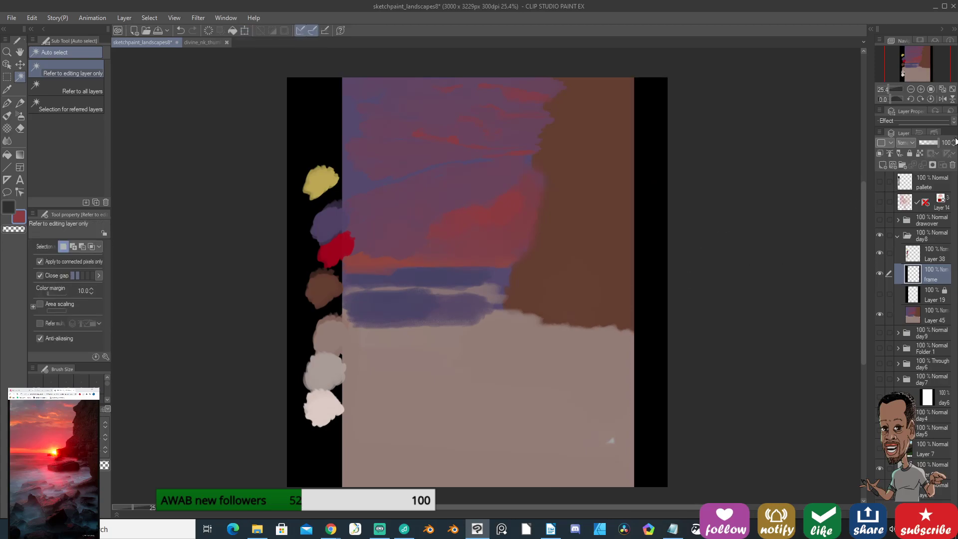
click(905, 153)
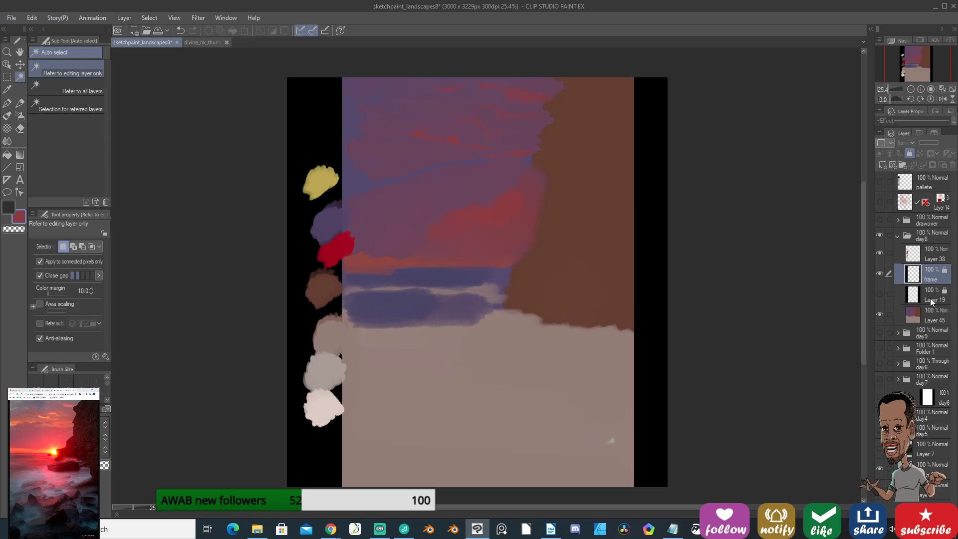
Fill out the lower purple sea band on Layer 45 up to the cliff with sampled purple at brush size 225.1.
click(929, 315)
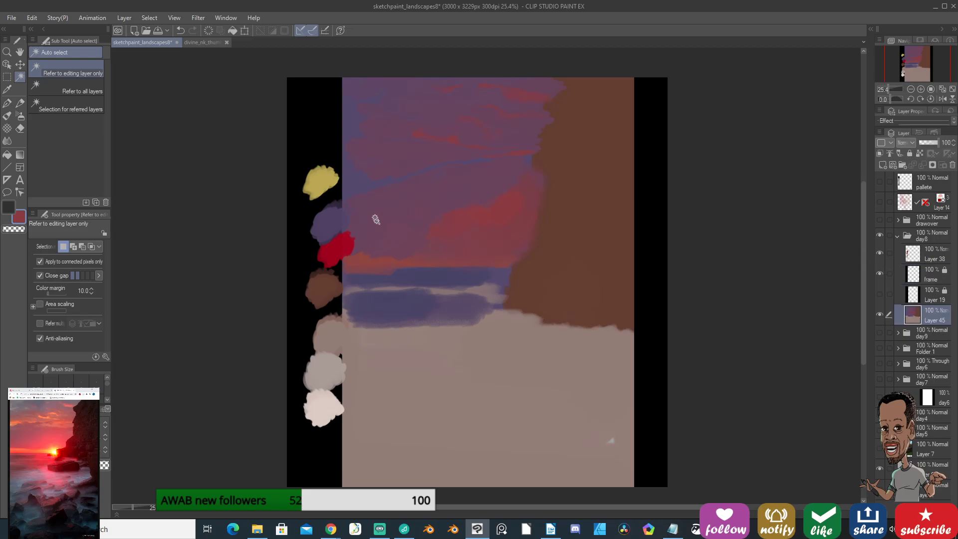
key(b)
alt+click(375, 301)
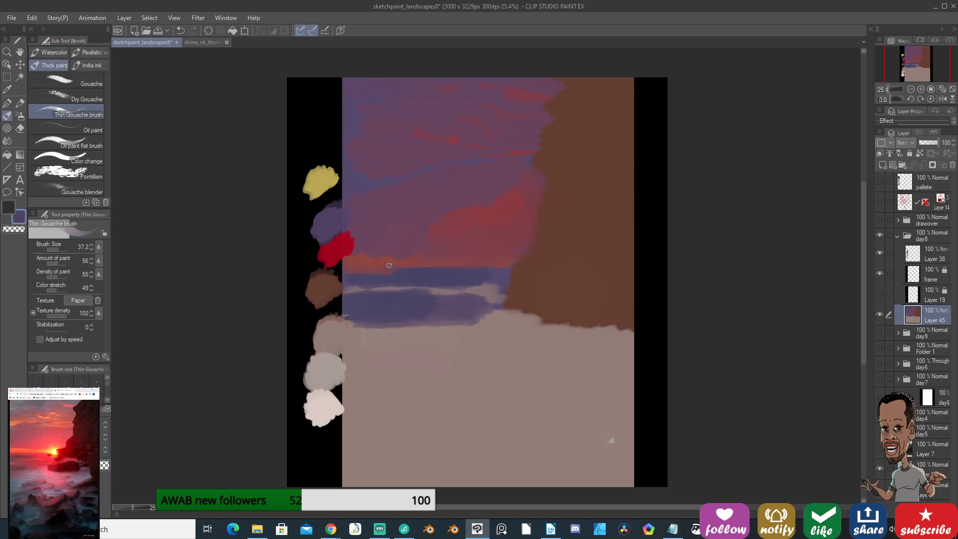
mouse_move(395, 327)
ctrl+alt+mouse_down()
mouse_move(416, 323)
mouse_move(407, 322)
ctrl+alt+mouse_up()
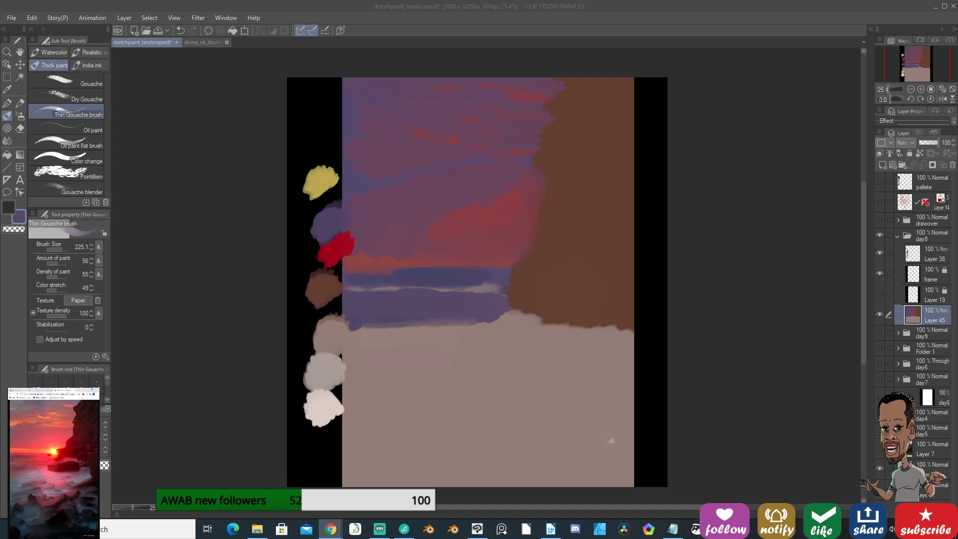
click(563, 21)
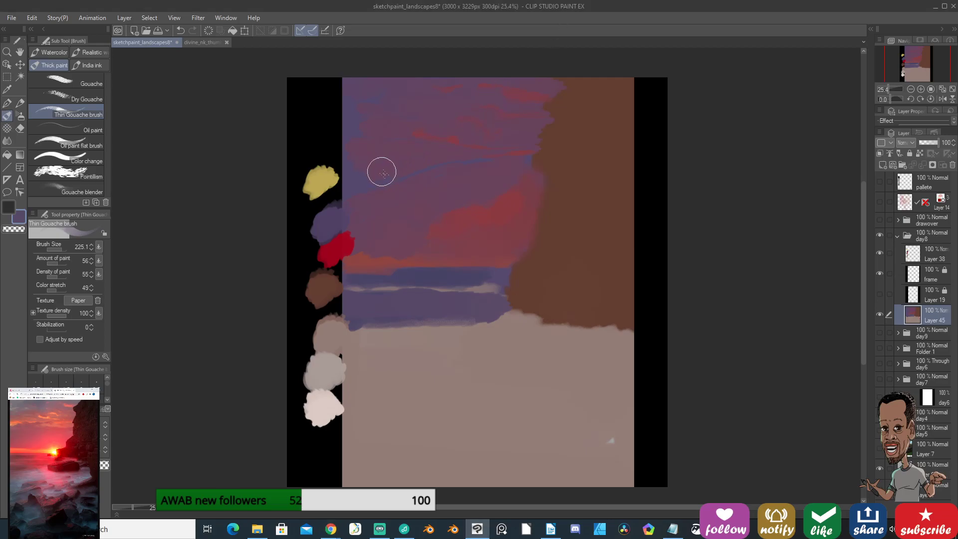
mouse_move(435, 193)
mouse_down()
mouse_move(445, 184)
mouse_move(458, 202)
mouse_up()
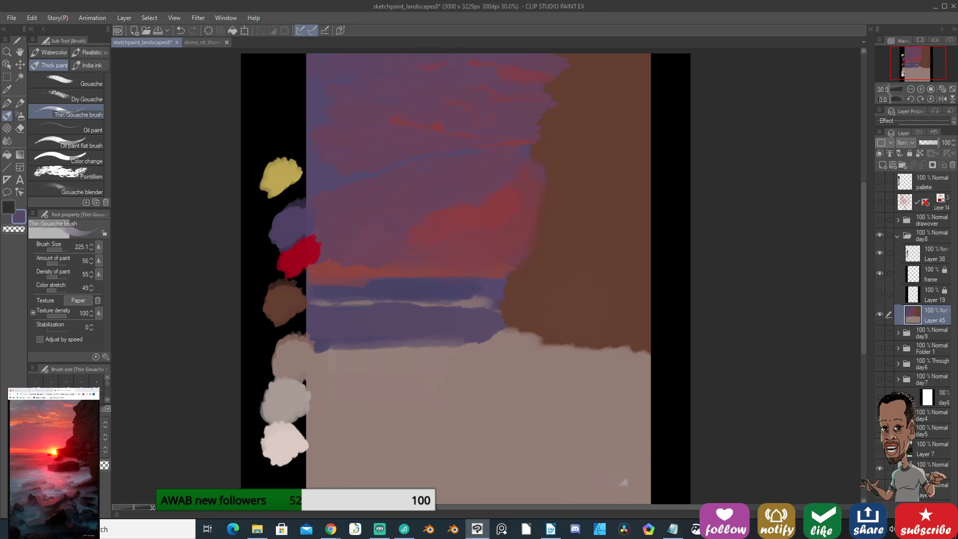
key(alt+Tab)
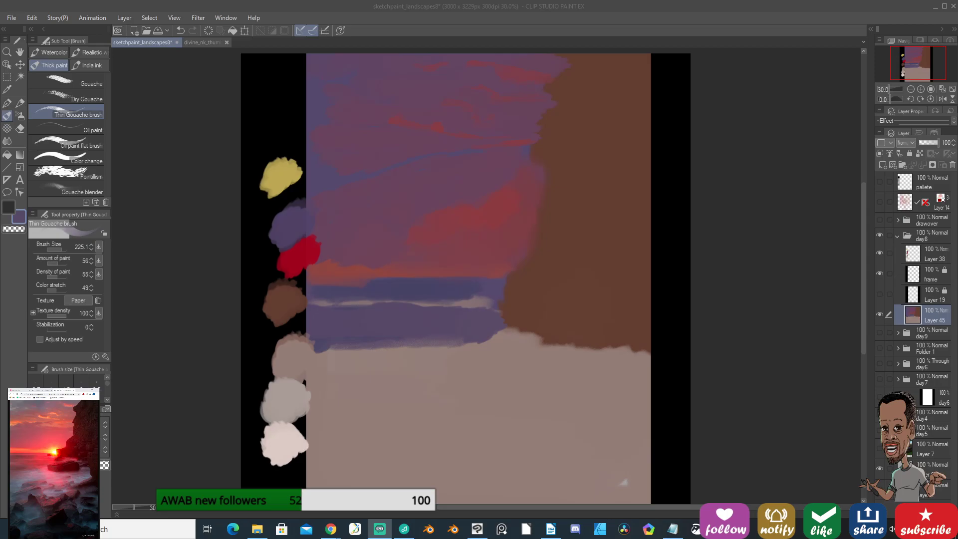
click(923, 260)
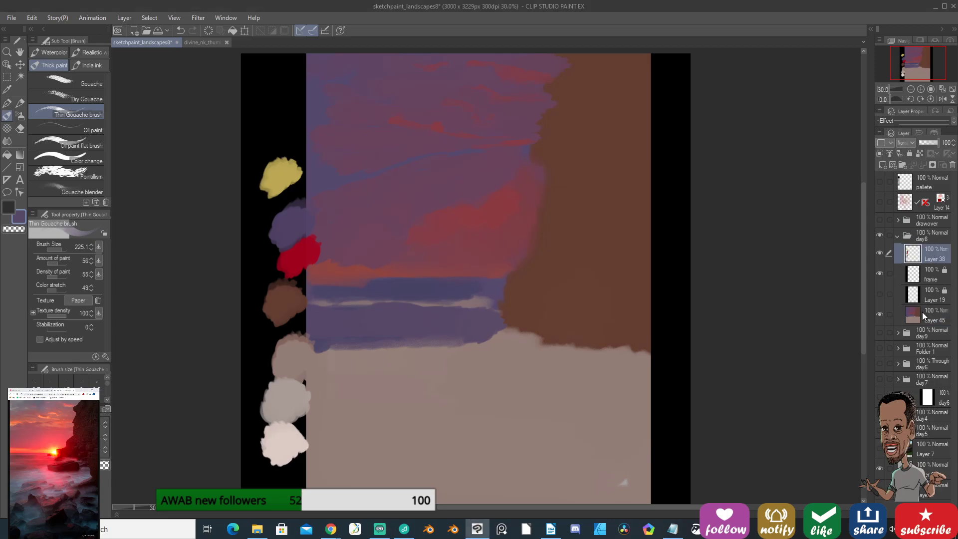
click(924, 312)
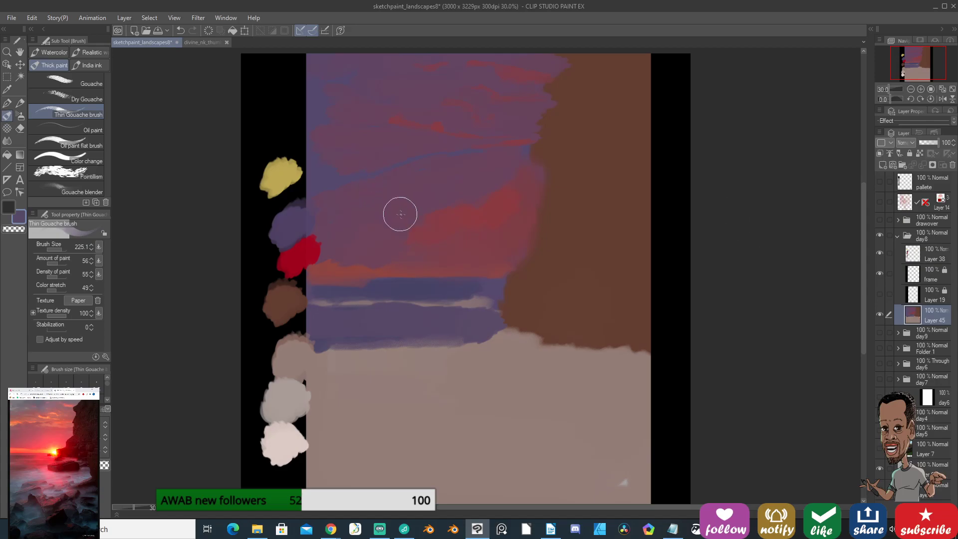
Paint over the left end of the blue streak in the middle sky with sampled purple.
key(alt)
key(alt+Tab)
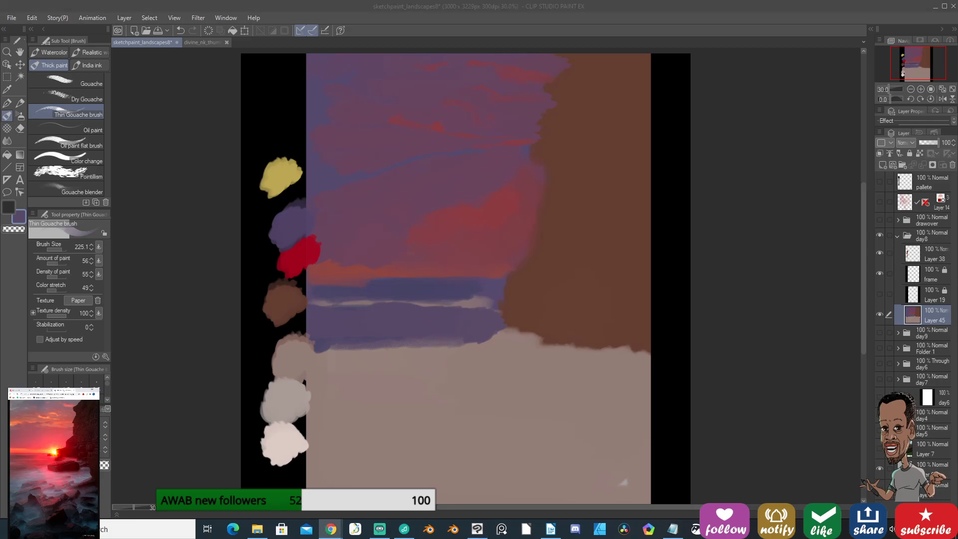
alt+click(532, 282)
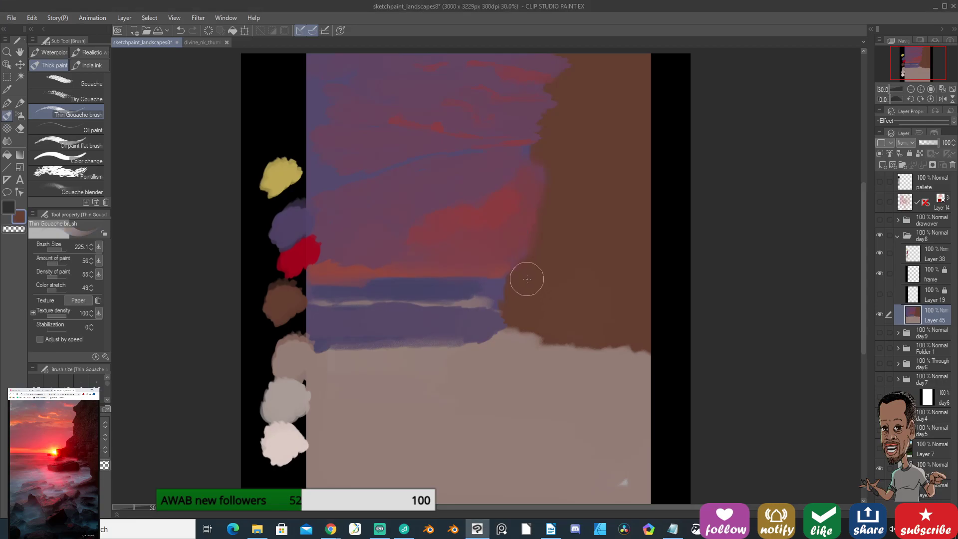
key(alt)
alt+click(433, 196)
key(alt)
key(ctrl)
drag(362, 172, 350, 175)
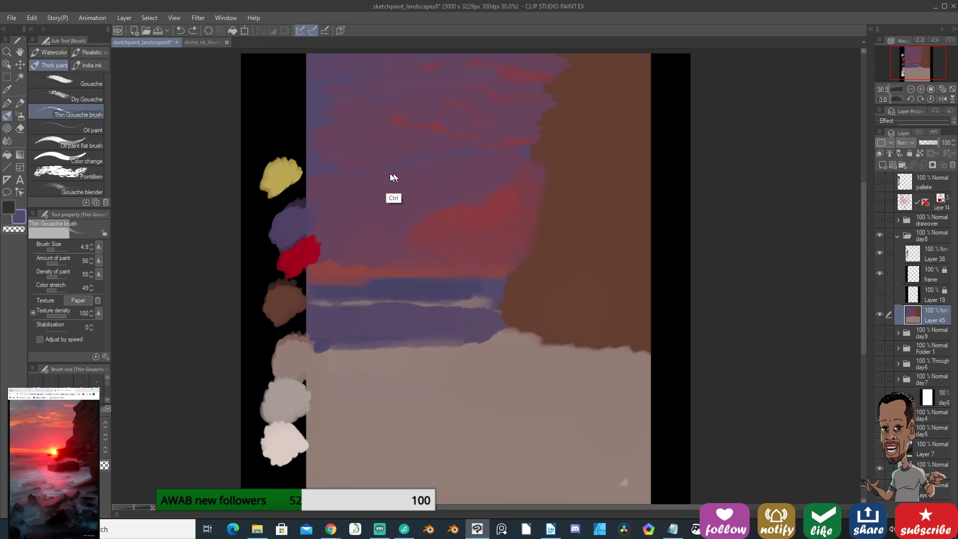
Blend more of the remaining blue mid-sky streak into the surrounding purple, using the Thin Gouache brush at size 143.7.
mouse_move(373, 173)
mouse_down()
mouse_move(385, 163)
mouse_move(344, 171)
mouse_move(375, 172)
mouse_move(359, 189)
mouse_move(349, 167)
mouse_up()
key(ctrl+z)
key(ctrl+y)
key(ctrl+z)
key(alt)
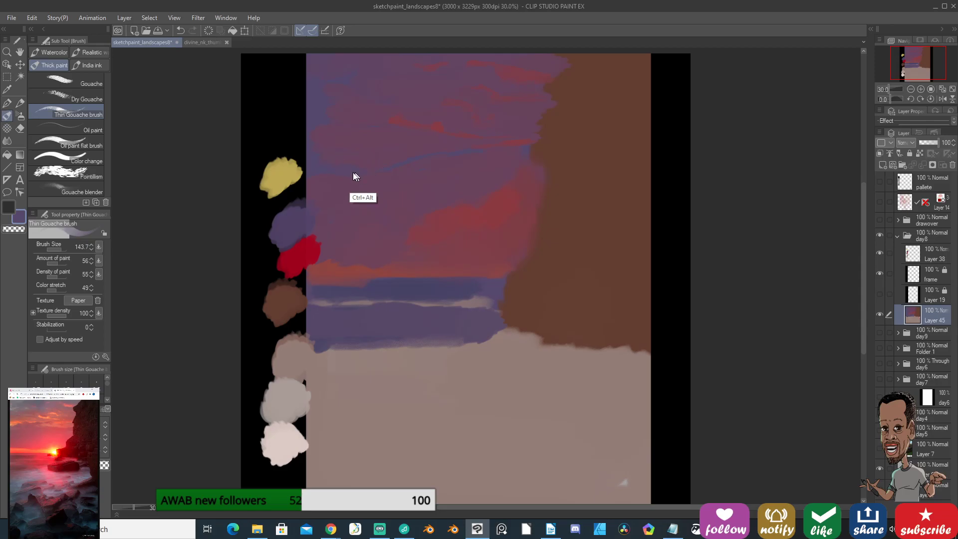
key(alt)
mouse_move(336, 164)
mouse_down()
mouse_move(349, 186)
mouse_move(334, 141)
mouse_up()
Add thin red and mauve cloud streaks across the left of the middle sky using sampled colours, reducing the brush to 67.2.
alt+click(439, 126)
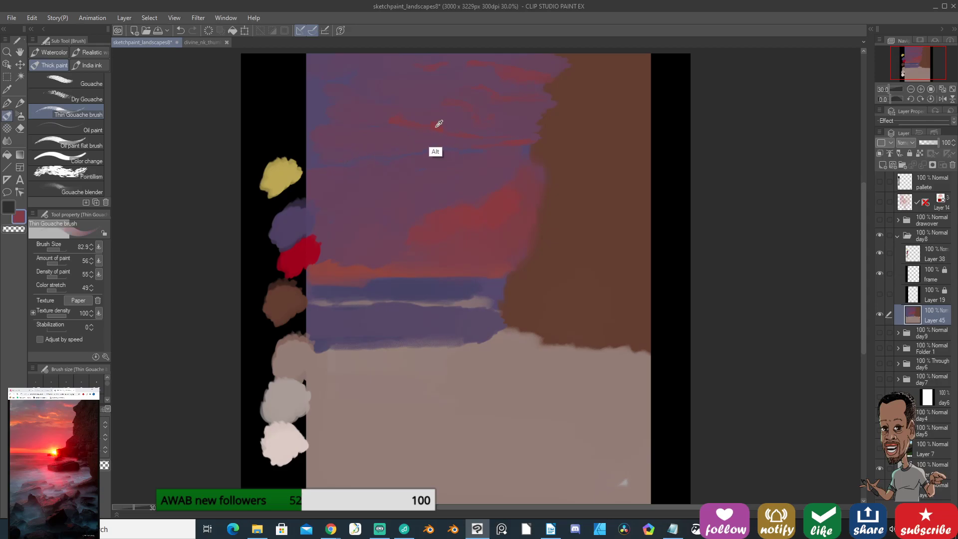
ctrl+alt+drag(386, 183, 355, 155)
key(alt)
key(alt)
key(alt)
key(alt)
key(alt)
key(ctrl+alt)
drag(360, 145, 304, 153)
key(alt)
Paint thin pale teal cloud wisps in the upper-left sky, redoing the first strokes until the shape fits.
alt+click(320, 108)
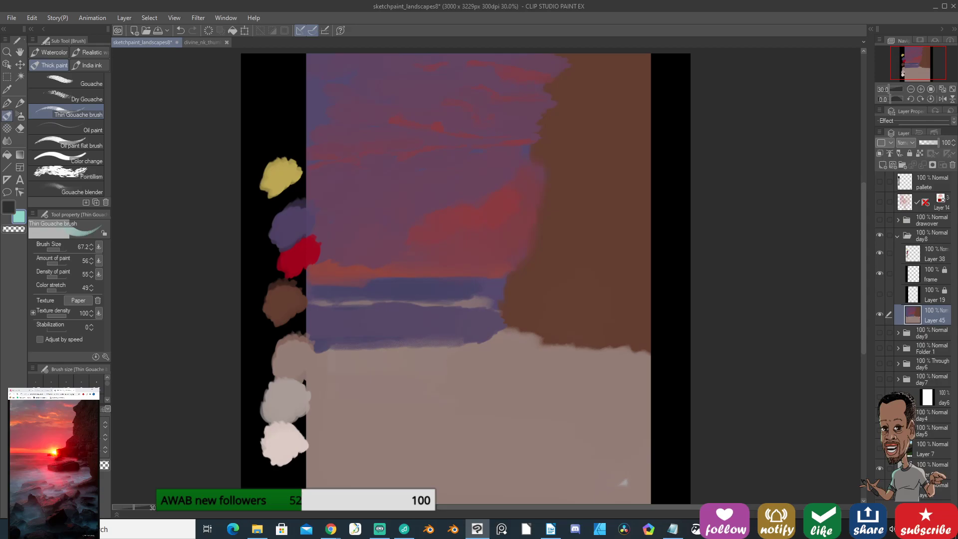
drag(305, 112, 345, 99)
key(ctrl+z)
mouse_move(323, 97)
mouse_down()
mouse_move(335, 90)
mouse_move(309, 106)
mouse_up()
key(ctrl+z)
drag(314, 107, 340, 117)
mouse_move(332, 98)
mouse_down()
mouse_move(361, 101)
mouse_move(344, 97)
mouse_move(378, 98)
mouse_up()
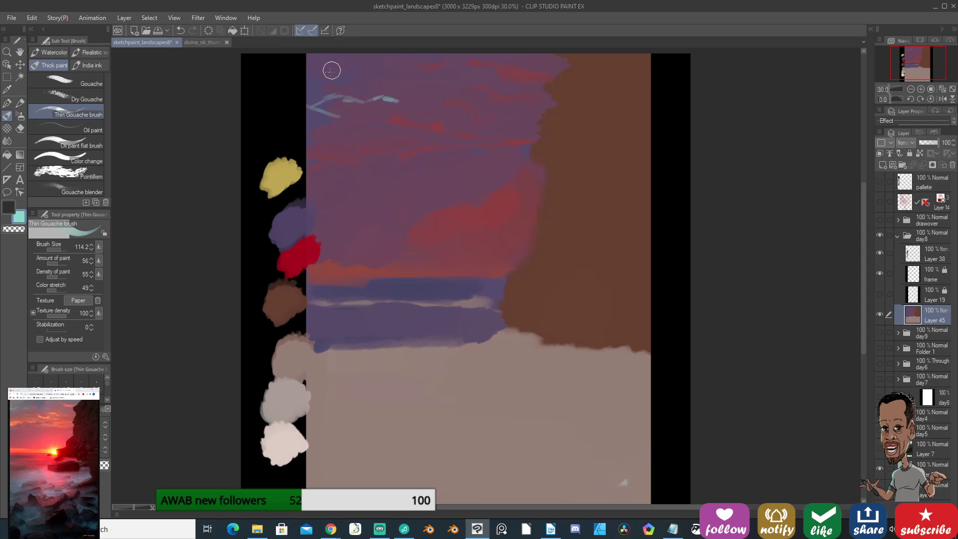
Extend the upper-left wisps with branching grey-blue strokes in sampled sky colours at brush size 114.2, finishing with a short streak at 53.6.
key(alt)
alt+click(432, 123)
alt+click(323, 71)
alt+click(328, 96)
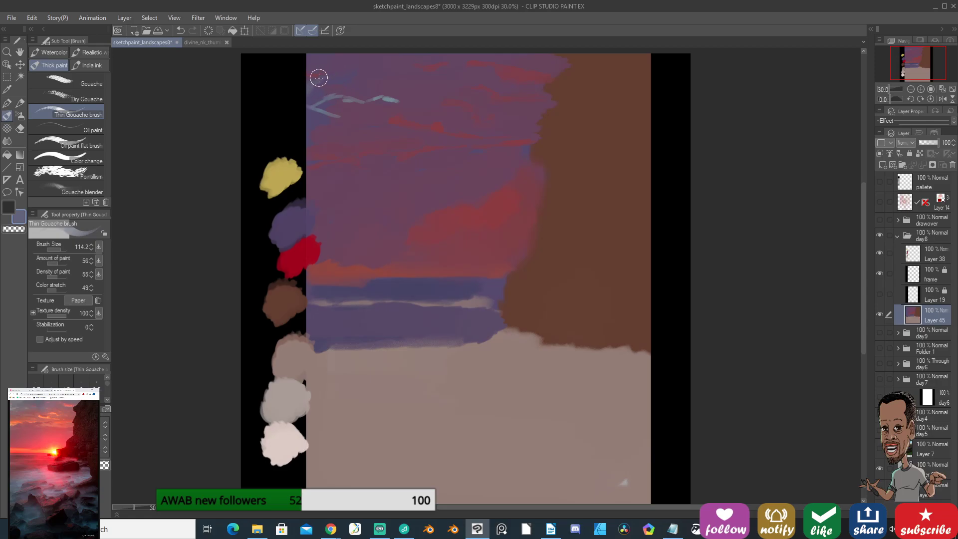
mouse_move(323, 77)
mouse_down()
mouse_move(379, 61)
mouse_move(348, 78)
mouse_move(362, 79)
mouse_move(342, 79)
mouse_move(372, 80)
mouse_move(334, 81)
mouse_up()
mouse_move(399, 110)
mouse_down()
mouse_move(358, 102)
mouse_move(382, 102)
mouse_up()
alt+click(385, 101)
alt+click(397, 94)
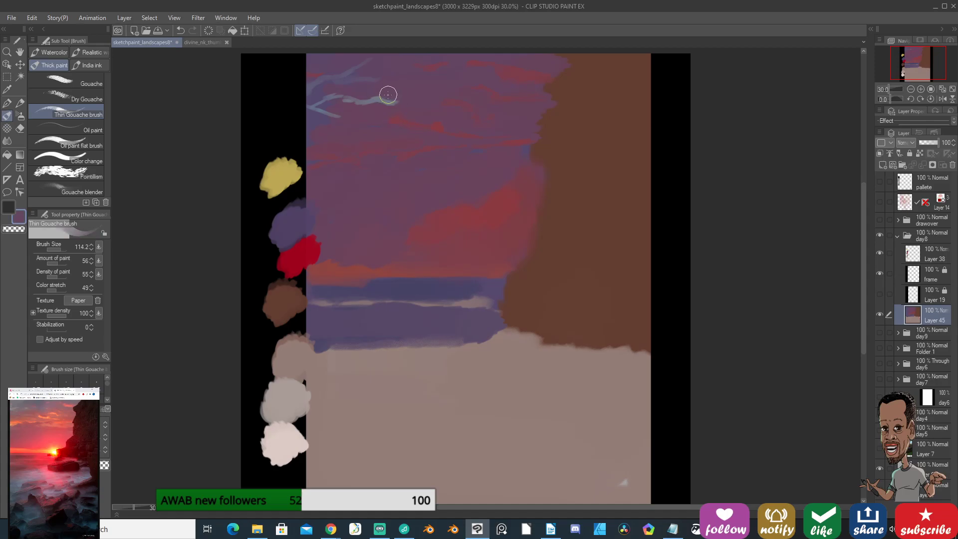
alt+click(389, 97)
key(ctrl+alt)
drag(381, 130, 377, 131)
Paint a grey-blue swatch beside the purple one on Layer 38, and return to Layer 45.
click(921, 255)
mouse_move(269, 219)
mouse_down()
mouse_move(248, 238)
mouse_move(258, 225)
mouse_move(262, 244)
mouse_up()
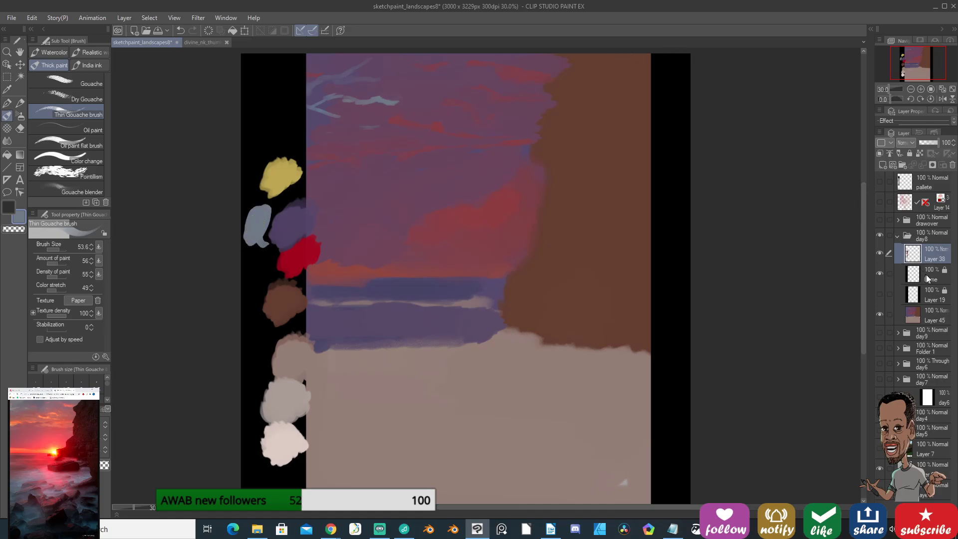
click(929, 308)
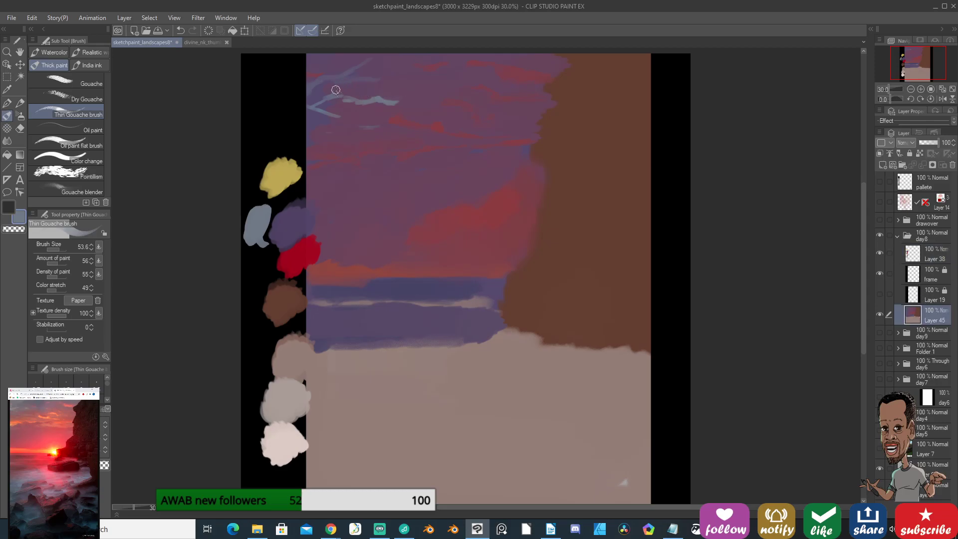
Soften the pale wisps into the upper-left sky with the Gouache blender at size 178.9.
alt+click(343, 133)
click(82, 192)
mouse_move(350, 114)
ctrl+alt+mouse_down()
mouse_move(341, 129)
mouse_move(342, 100)
mouse_move(393, 108)
ctrl+alt+mouse_up()
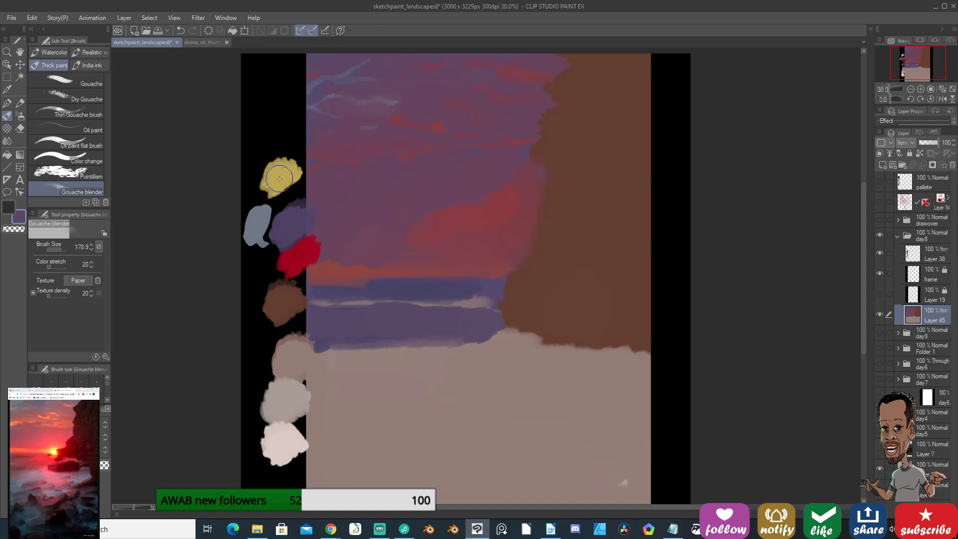
key(b)
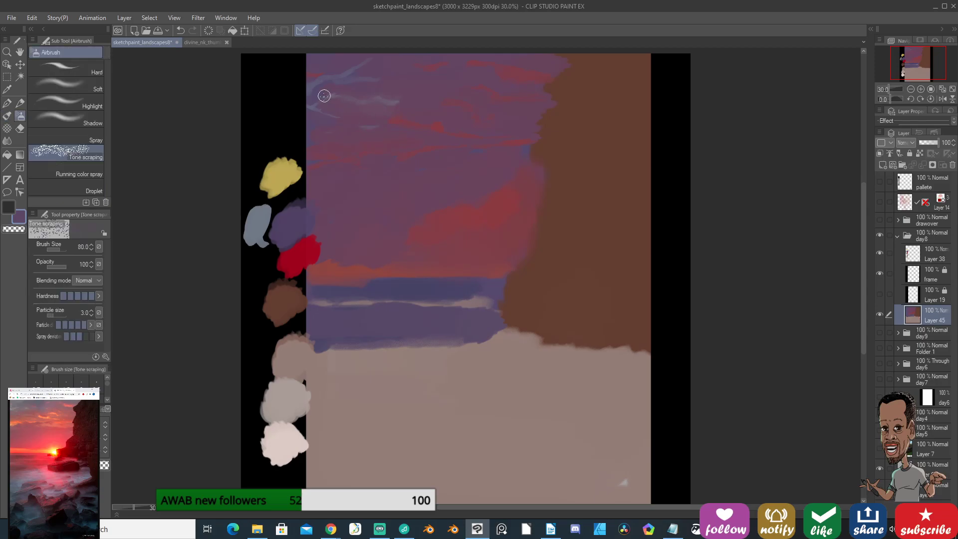
drag(335, 115, 318, 109)
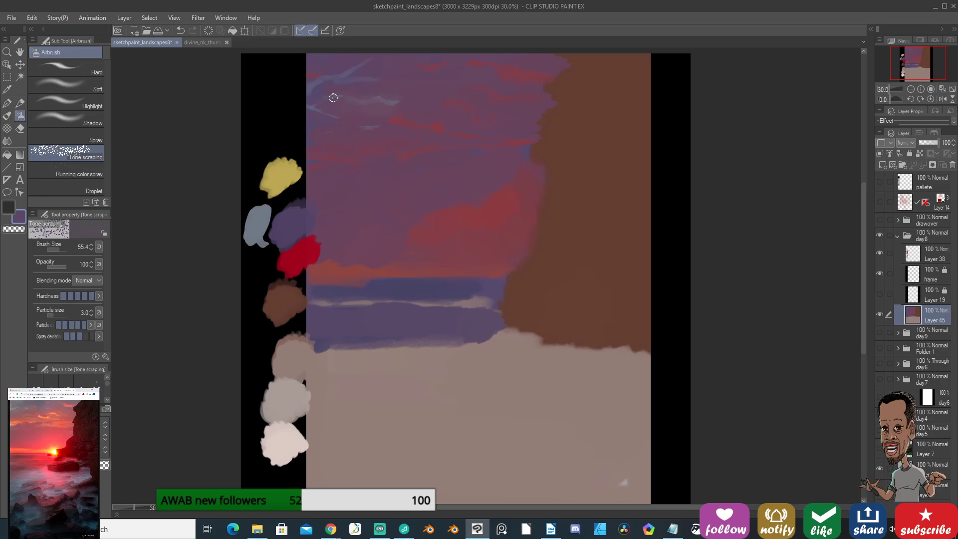
key(ctrl+z)
key(b)
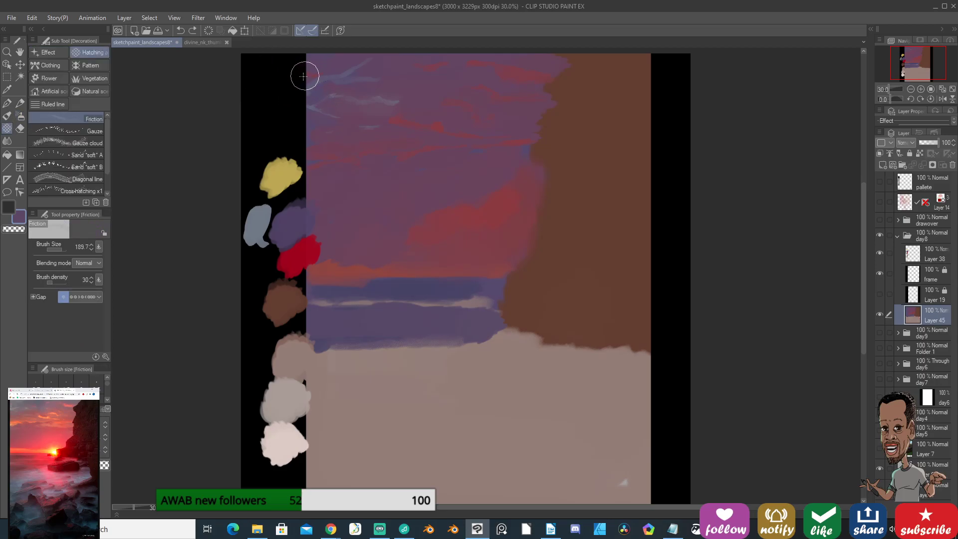
key(b)
Rework the upper-left wisps with the Dry Gouache brush at size 28.1, using the grey-blue swatch and sampled sky colours.
click(91, 97)
mouse_move(363, 98)
ctrl+alt+mouse_down()
mouse_move(323, 98)
mouse_move(370, 98)
mouse_move(324, 99)
mouse_move(353, 98)
mouse_move(338, 95)
ctrl+alt+mouse_up()
alt+click(257, 240)
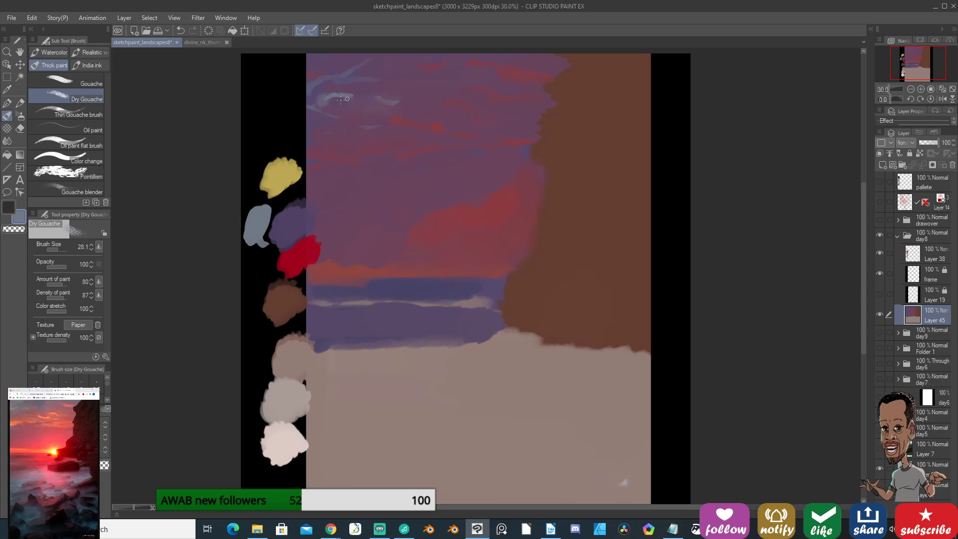
alt+click(337, 90)
alt+click(378, 100)
alt+click(356, 95)
alt+click(331, 95)
alt+click(359, 112)
Enlarge and soften the red cloud beside the cliff with sampled red, using Dry Gouache at size 237.1.
scroll(576, 146, down, 1)
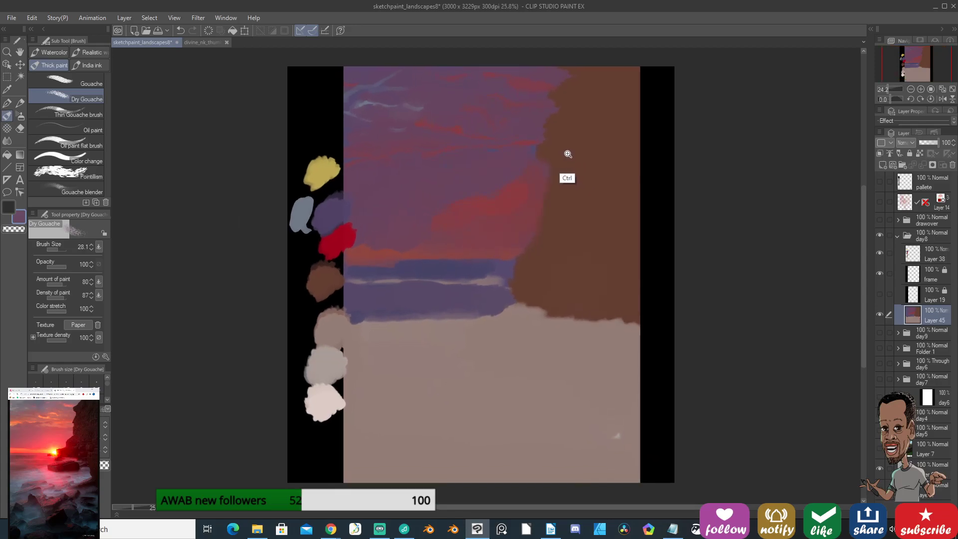
drag(566, 169, 466, 143)
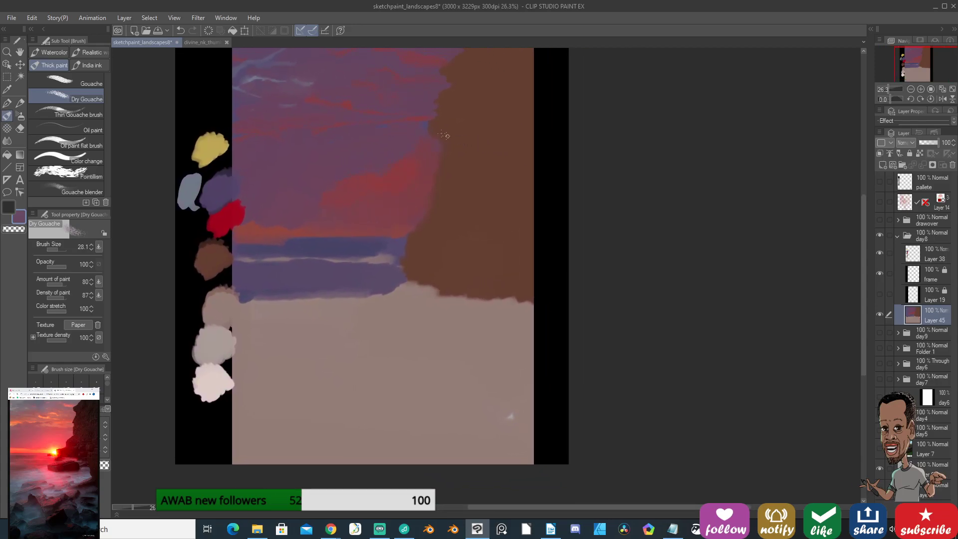
key(alt)
mouse_move(379, 181)
ctrl+alt+mouse_down()
mouse_move(394, 169)
mouse_move(383, 158)
mouse_move(391, 156)
mouse_move(305, 212)
mouse_move(300, 205)
mouse_move(329, 167)
mouse_move(295, 199)
mouse_move(301, 216)
ctrl+alt+mouse_up()
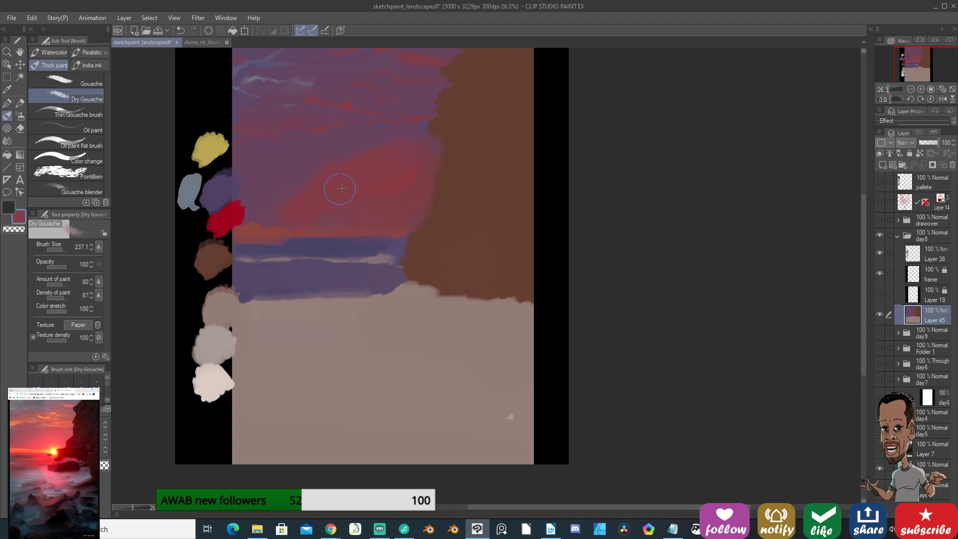
mouse_move(419, 146)
mouse_down()
mouse_move(422, 137)
mouse_move(415, 144)
mouse_up()
drag(426, 151, 435, 137)
Extend the orange band along the horizon to the cliff with Dry Gouache at 78.1 and the Oil paint brush at 424.3.
key(alt)
drag(302, 243, 294, 233)
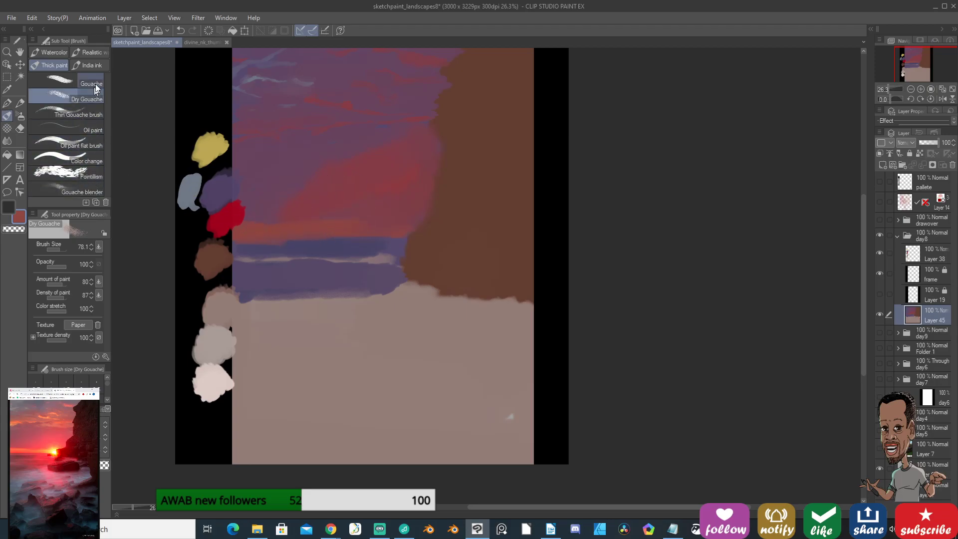
click(91, 129)
mouse_move(314, 252)
ctrl+alt+mouse_down()
mouse_move(355, 257)
mouse_move(348, 234)
mouse_move(359, 254)
ctrl+alt+mouse_up()
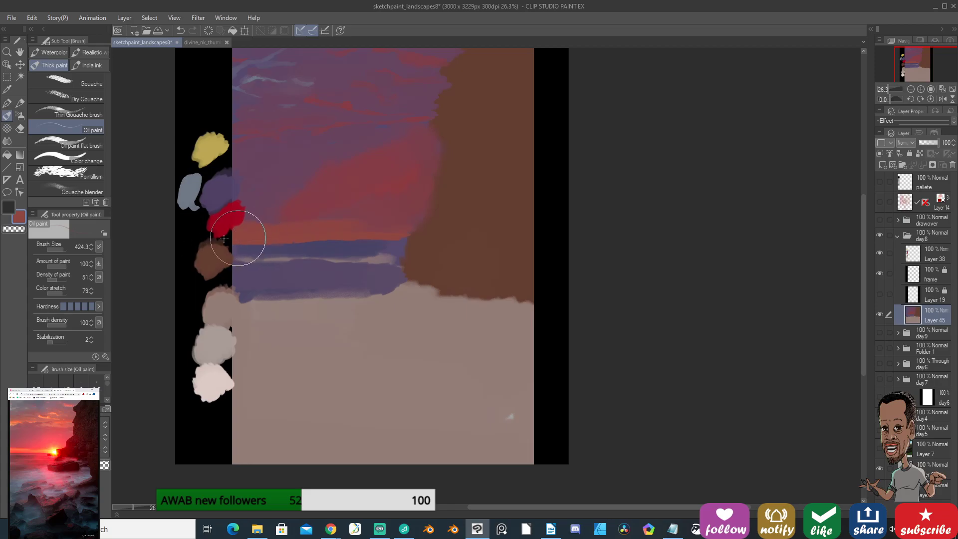
Fill the sea with sampled blue-purple down over the left of the beach, enlarging the Oil paint brush from 424.3 to 1409.0.
alt+click(258, 272)
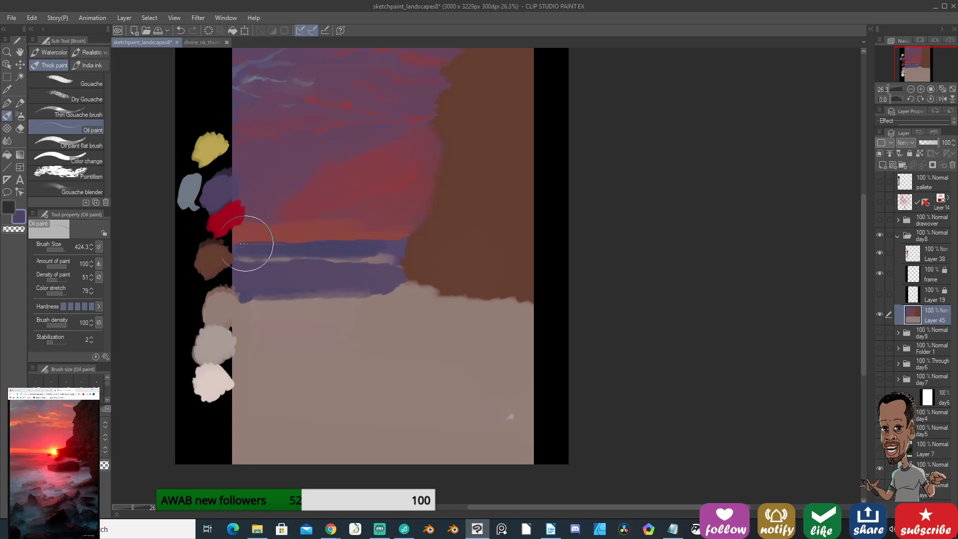
mouse_move(250, 245)
mouse_down()
mouse_move(411, 240)
mouse_move(384, 250)
mouse_move(395, 251)
mouse_up()
mouse_move(491, 278)
mouse_down()
mouse_move(462, 268)
mouse_move(451, 248)
mouse_up()
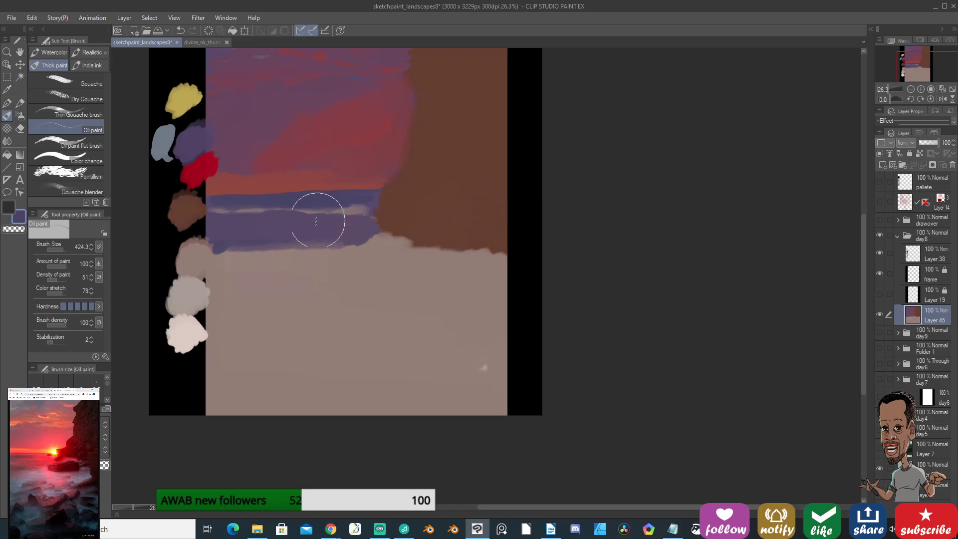
mouse_move(329, 252)
mouse_down()
mouse_move(337, 253)
mouse_move(291, 228)
mouse_move(216, 224)
mouse_move(280, 240)
mouse_move(291, 240)
mouse_move(216, 228)
mouse_up()
mouse_move(233, 250)
mouse_down()
mouse_move(319, 244)
mouse_move(214, 225)
mouse_move(288, 220)
mouse_move(225, 241)
mouse_move(335, 226)
mouse_move(241, 231)
mouse_move(299, 220)
mouse_move(267, 232)
mouse_move(229, 269)
mouse_move(291, 257)
mouse_move(220, 256)
mouse_move(289, 259)
mouse_move(300, 268)
mouse_move(225, 280)
mouse_move(294, 284)
mouse_move(237, 305)
mouse_move(270, 296)
mouse_move(225, 295)
mouse_move(285, 252)
mouse_move(348, 247)
mouse_move(376, 268)
mouse_move(367, 301)
mouse_move(383, 296)
mouse_up()
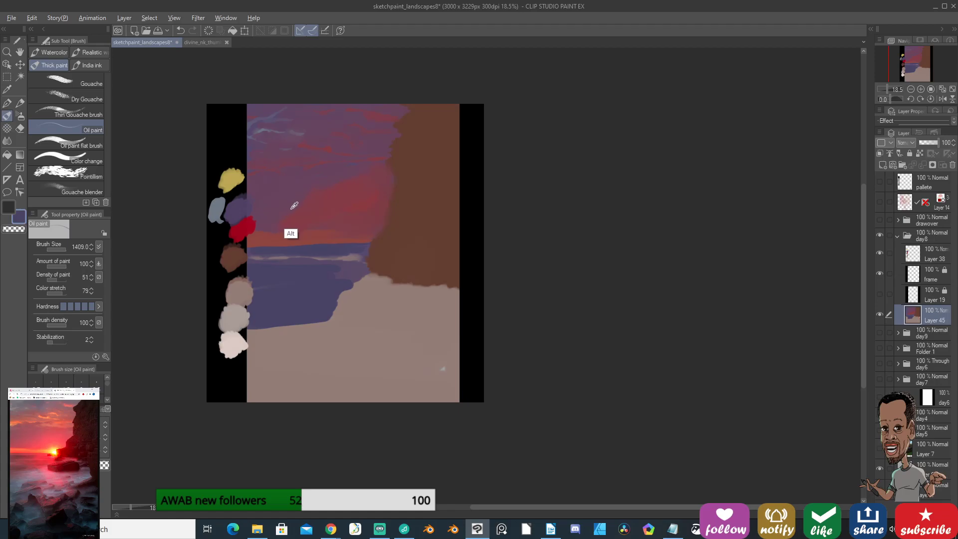
Brush reddish-mauve reflections into the sea and cover the pale horizon streak, using Dry Gouache at sizes 329.8 and 185.8.
mouse_move(342, 299)
ctrl+alt+mouse_down()
mouse_move(338, 289)
mouse_move(319, 297)
mouse_move(312, 272)
mouse_move(355, 280)
mouse_move(323, 285)
mouse_move(305, 272)
ctrl+alt+mouse_up()
click(86, 99)
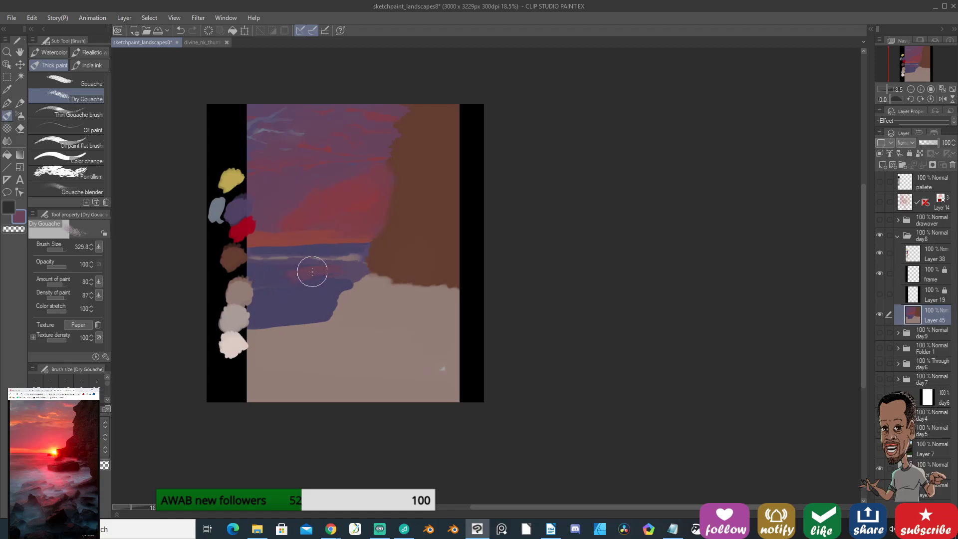
drag(321, 282, 261, 272)
mouse_move(313, 299)
mouse_down()
mouse_move(374, 288)
mouse_move(327, 283)
mouse_move(369, 273)
mouse_move(359, 259)
mouse_move(306, 254)
mouse_up()
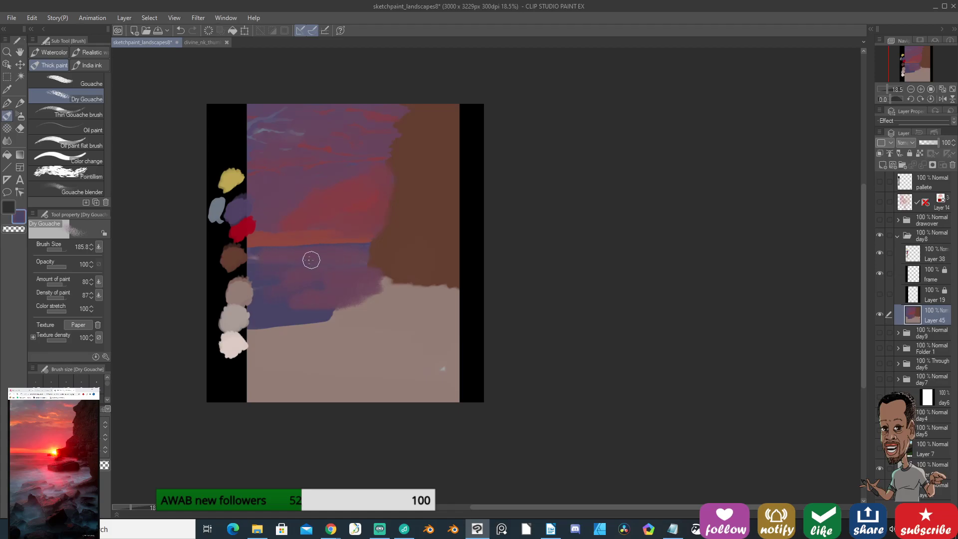
Extend the purple sea under the cliff base at brush size 76.0, and spread muted mauve over the upper beach at 477.9.
drag(332, 271, 267, 269)
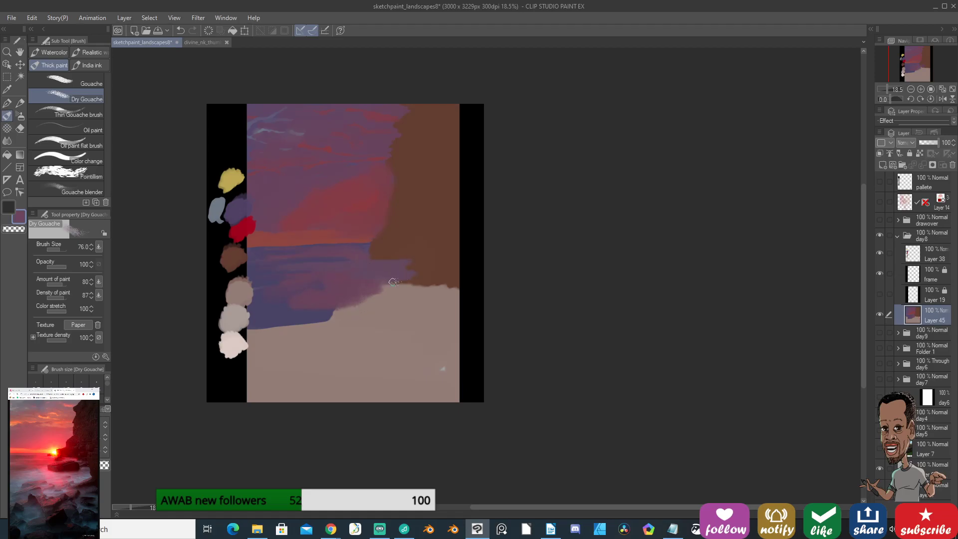
drag(349, 297, 383, 299)
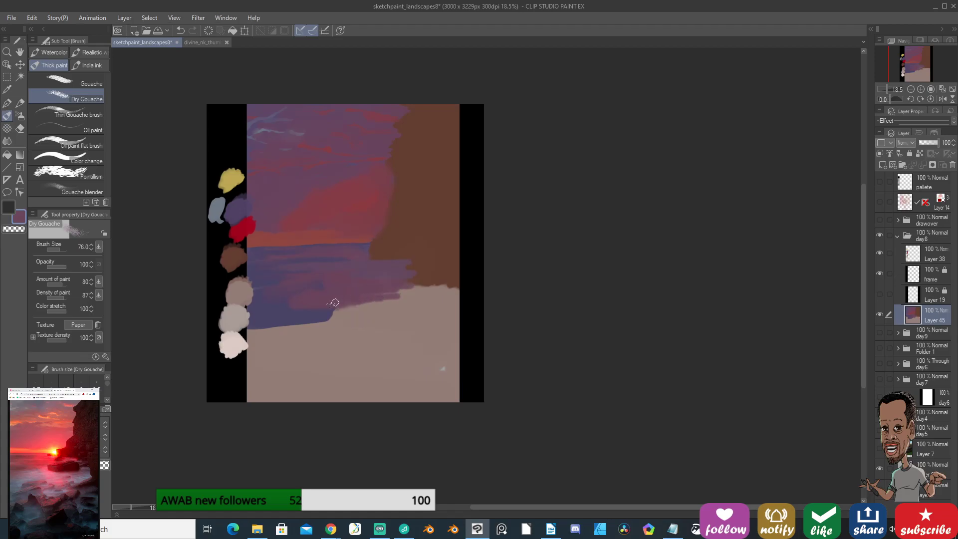
mouse_move(400, 303)
mouse_down()
mouse_move(325, 307)
mouse_move(390, 311)
mouse_move(381, 316)
mouse_move(439, 299)
mouse_move(413, 317)
mouse_move(339, 316)
mouse_up()
alt+click(401, 314)
Block in a cream band of sea foam across the left and middle of the shore using the lightest swatch.
alt+click(247, 335)
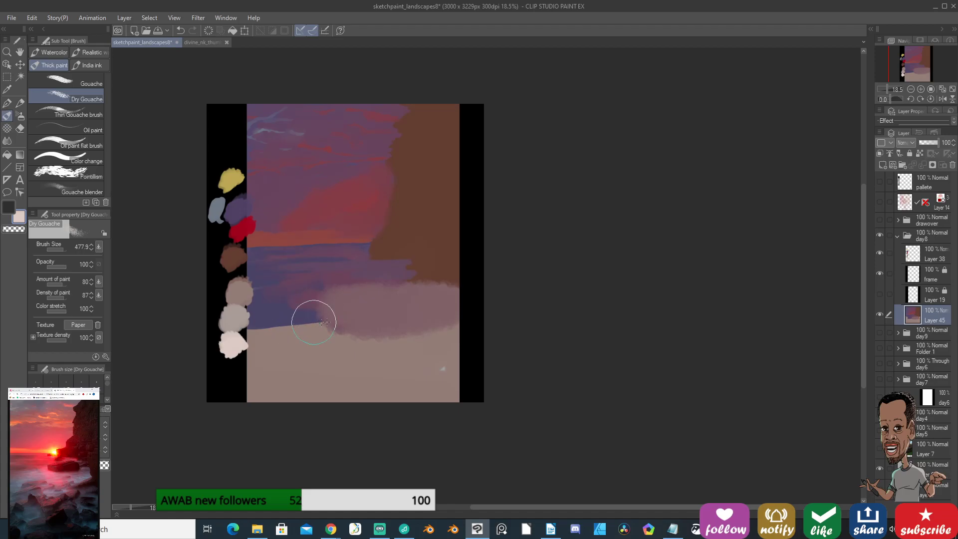
mouse_move(325, 321)
mouse_down()
mouse_move(286, 327)
mouse_move(372, 306)
mouse_move(348, 311)
mouse_move(354, 317)
mouse_move(368, 312)
mouse_move(332, 311)
mouse_move(402, 298)
mouse_up()
alt+click(312, 320)
mouse_move(263, 328)
mouse_down()
mouse_move(327, 336)
mouse_move(270, 350)
mouse_move(345, 348)
mouse_move(292, 325)
mouse_up()
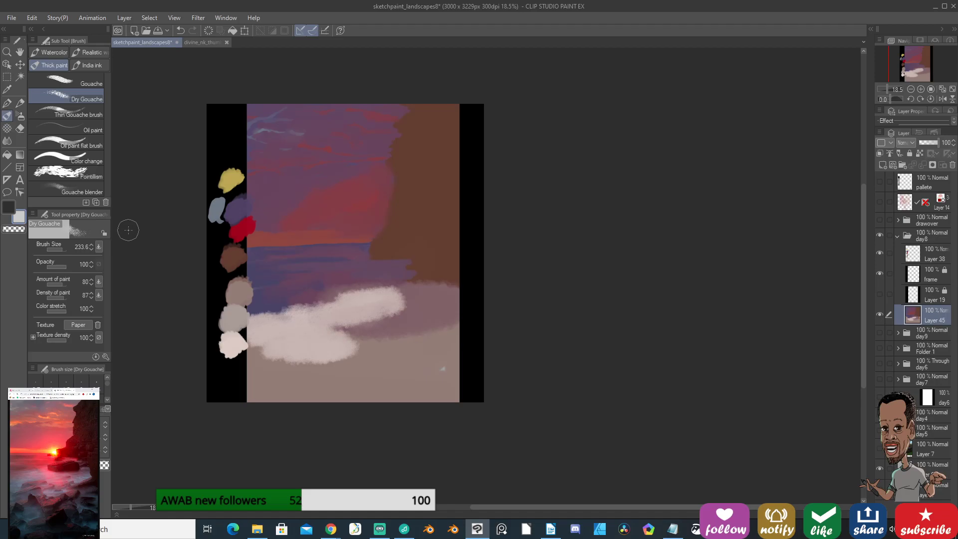
Add a bluish-white highlight to the foam and tone its surroundings with light grey-beige at brush size 233.6.
mouse_move(327, 317)
mouse_down()
mouse_move(305, 334)
mouse_move(342, 351)
mouse_up()
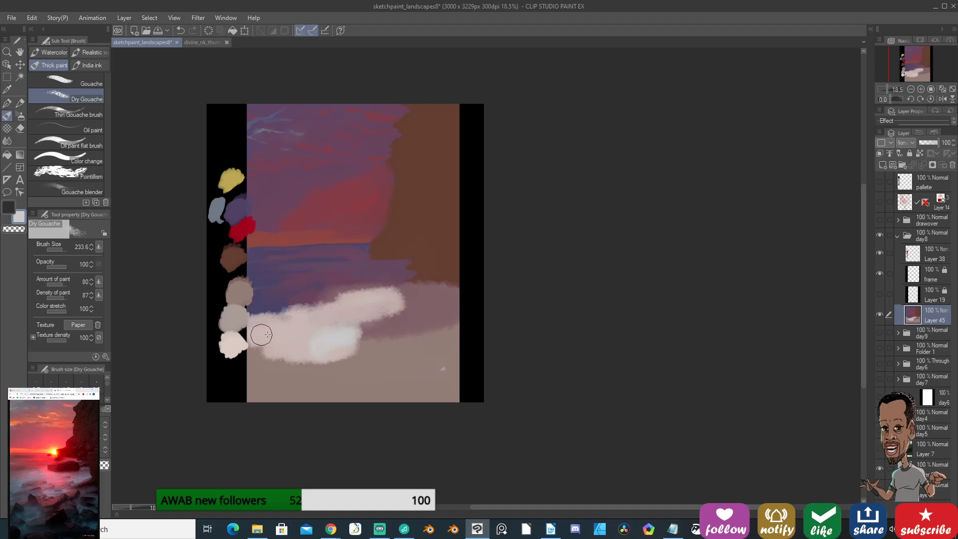
mouse_move(307, 329)
mouse_down()
mouse_move(267, 334)
mouse_move(317, 335)
mouse_move(253, 351)
mouse_move(303, 355)
mouse_up()
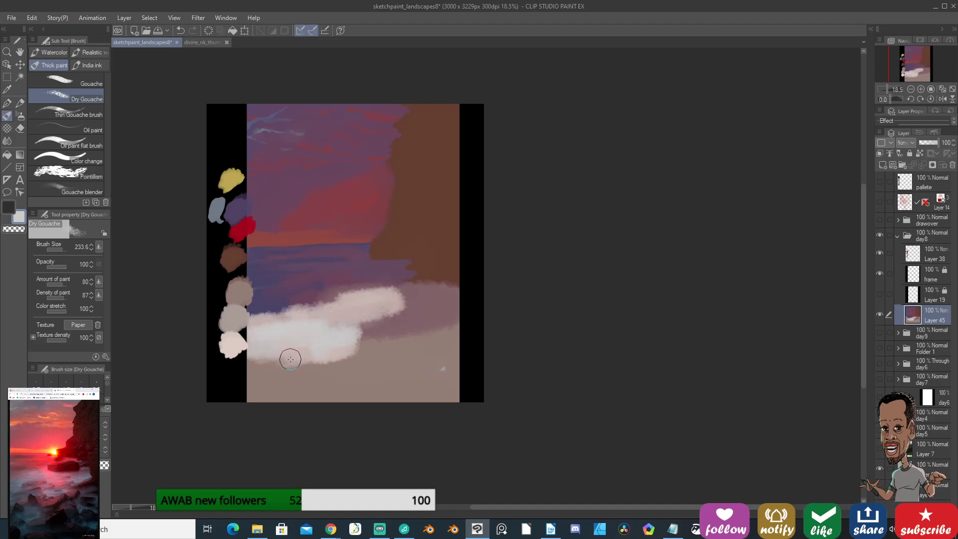
mouse_move(267, 384)
mouse_down()
mouse_move(279, 333)
mouse_move(320, 343)
mouse_up()
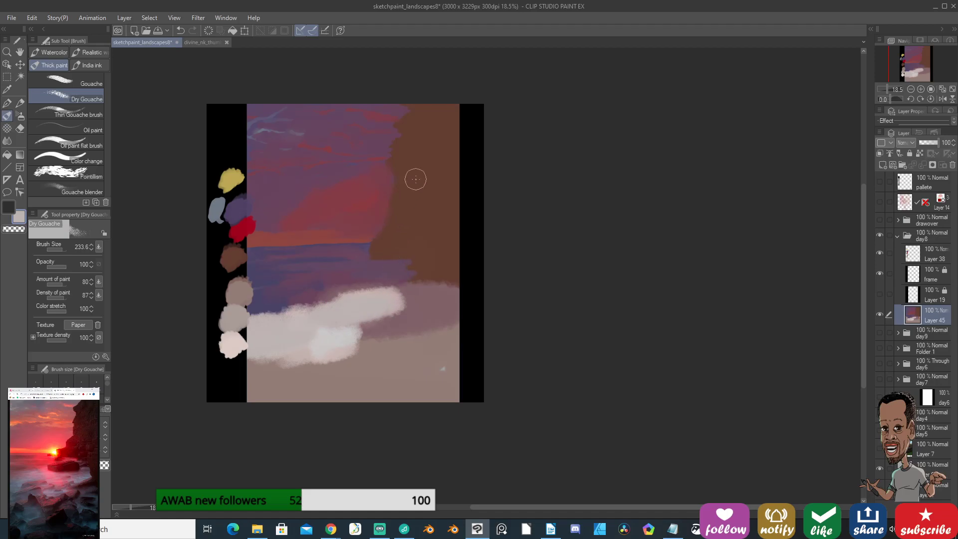
Cover most of the remaining foreground with light grey-beige at brush size 630.2, sample the cliff brown, and undo the last change.
mouse_move(363, 351)
ctrl+alt+mouse_down()
mouse_move(387, 353)
mouse_move(276, 372)
mouse_move(331, 380)
mouse_move(267, 385)
mouse_move(331, 384)
mouse_move(255, 402)
mouse_move(434, 400)
mouse_move(422, 363)
mouse_move(465, 354)
mouse_move(398, 337)
mouse_move(434, 316)
mouse_move(424, 311)
mouse_move(440, 302)
mouse_move(411, 312)
mouse_move(444, 297)
mouse_move(450, 282)
ctrl+alt+mouse_up()
key(alt)
alt+click(453, 268)
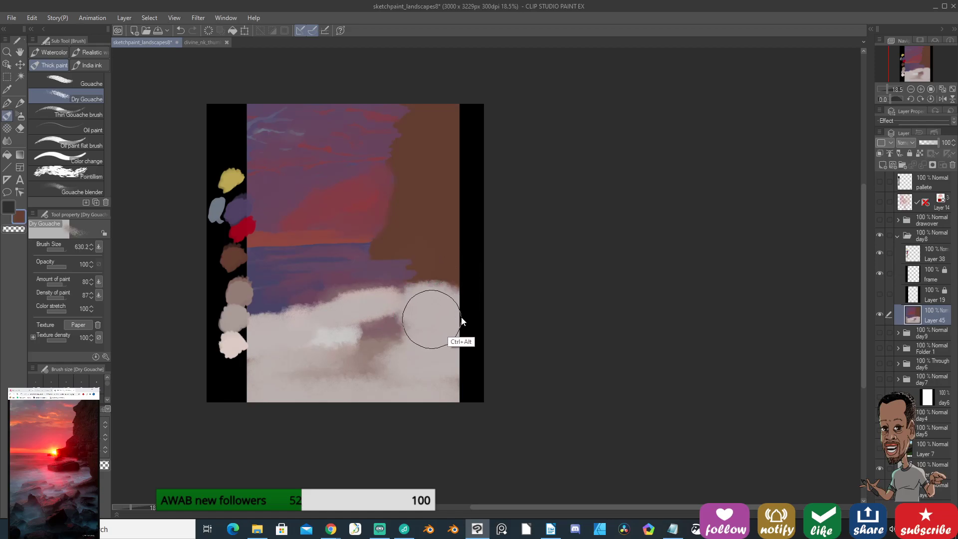
key(ctrl+z)
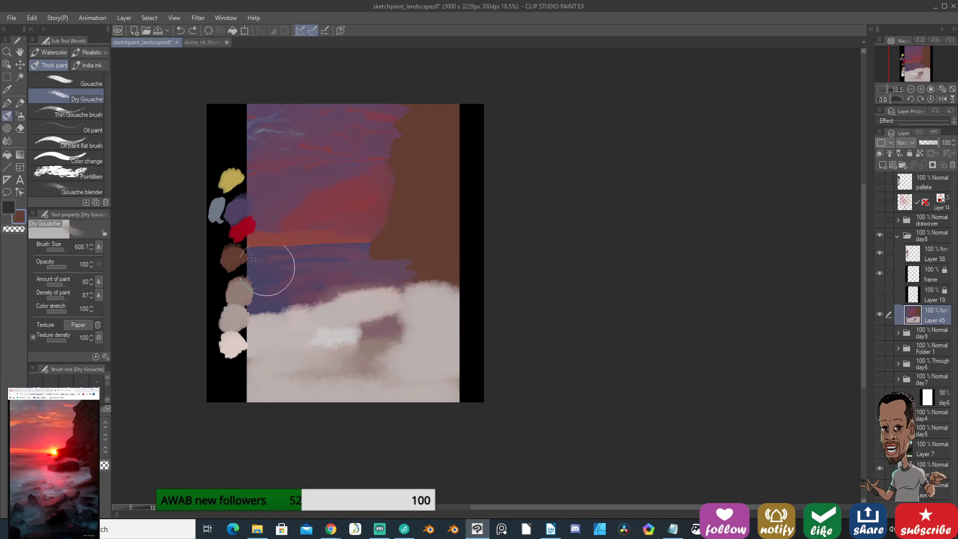
Extend the cliff base over the foreground and block in a flat brown rock at the waterline with the Gouache brush at size 204.4.
click(75, 83)
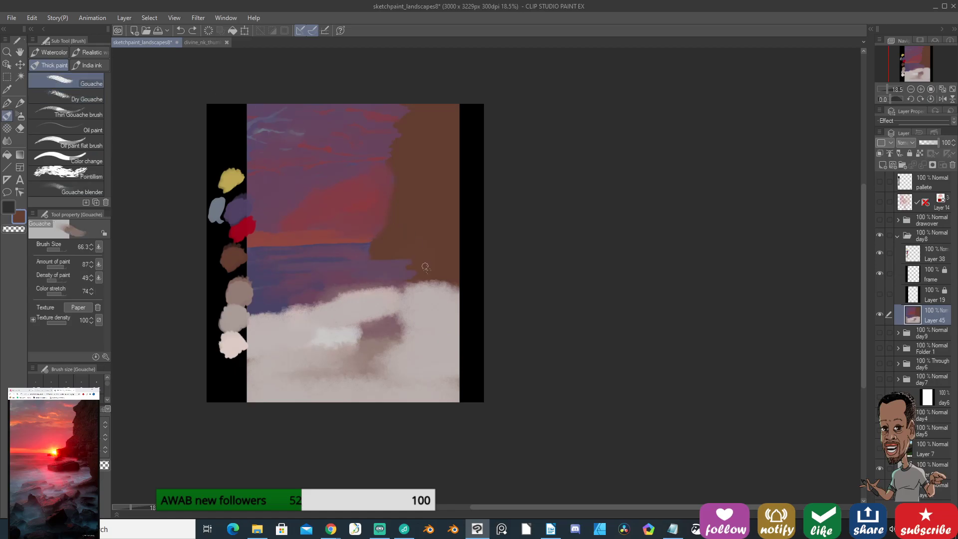
mouse_move(420, 311)
mouse_down()
mouse_move(463, 304)
mouse_move(453, 275)
mouse_up()
mouse_move(453, 214)
mouse_down()
mouse_move(452, 325)
mouse_move(453, 308)
mouse_move(443, 329)
mouse_move(429, 320)
mouse_move(437, 312)
mouse_move(399, 326)
mouse_move(435, 304)
mouse_move(381, 333)
mouse_move(360, 282)
mouse_move(381, 282)
mouse_move(338, 288)
mouse_move(353, 298)
mouse_move(400, 280)
mouse_move(344, 291)
mouse_move(359, 295)
mouse_move(346, 300)
mouse_move(396, 295)
mouse_up()
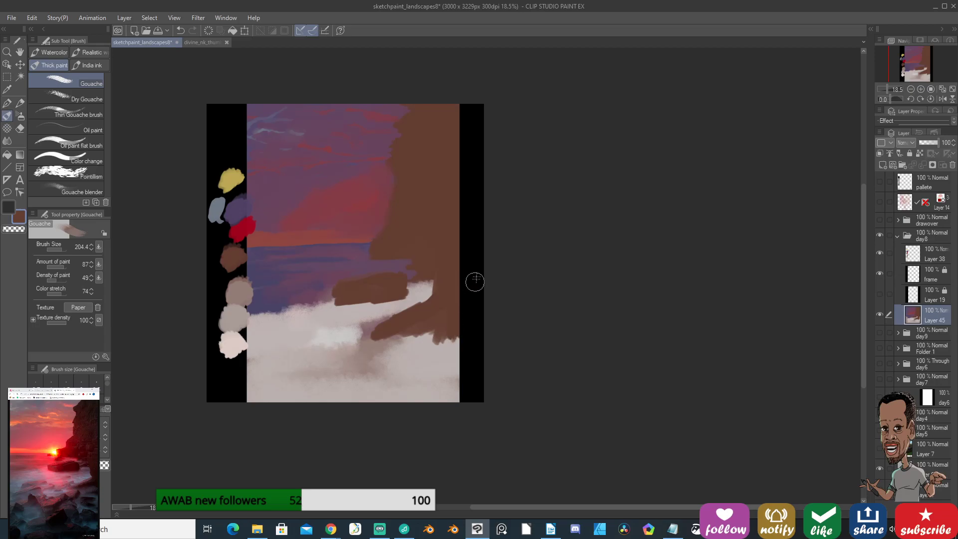
Scatter lighter grey-brown rock shapes diagonally across the foam and lower beach with the Gouache brush at size 91.7.
drag(433, 323, 373, 335)
mouse_move(439, 326)
mouse_down()
mouse_move(418, 302)
mouse_move(406, 303)
mouse_move(418, 319)
mouse_move(394, 340)
mouse_move(422, 334)
mouse_move(394, 339)
mouse_move(422, 325)
mouse_move(379, 341)
mouse_move(416, 320)
mouse_move(390, 316)
mouse_move(419, 331)
mouse_move(412, 344)
mouse_move(380, 342)
mouse_move(411, 354)
mouse_move(424, 344)
mouse_move(400, 360)
mouse_move(402, 377)
mouse_move(419, 368)
mouse_move(381, 364)
mouse_move(340, 342)
mouse_move(300, 345)
mouse_move(344, 332)
mouse_move(275, 355)
mouse_move(408, 316)
mouse_move(359, 306)
mouse_move(409, 281)
mouse_move(320, 312)
mouse_move(332, 325)
mouse_move(312, 304)
mouse_move(296, 305)
mouse_move(308, 299)
mouse_move(233, 324)
mouse_move(295, 333)
mouse_up()
key(alt)
alt+click(410, 319)
alt+click(359, 305)
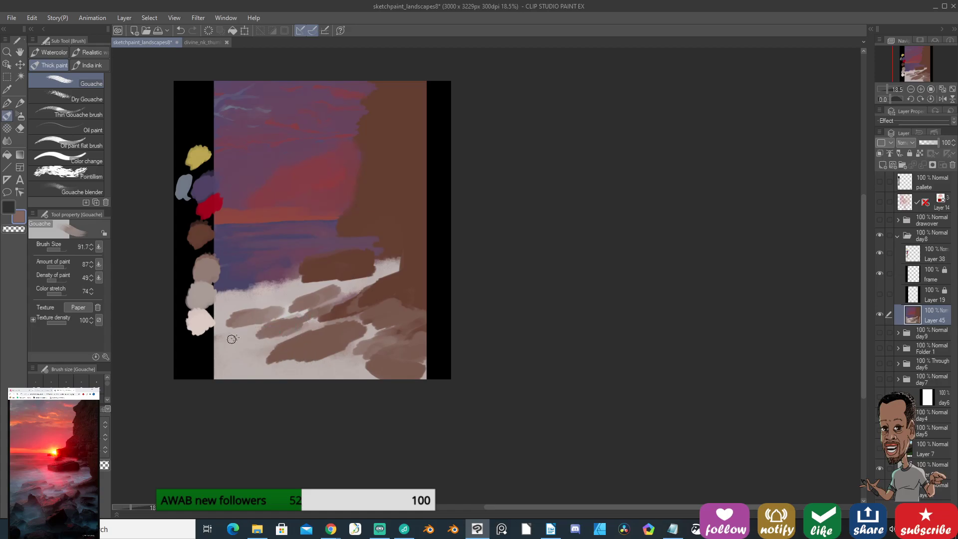
mouse_move(222, 343)
mouse_down()
mouse_move(248, 337)
mouse_move(215, 347)
mouse_up()
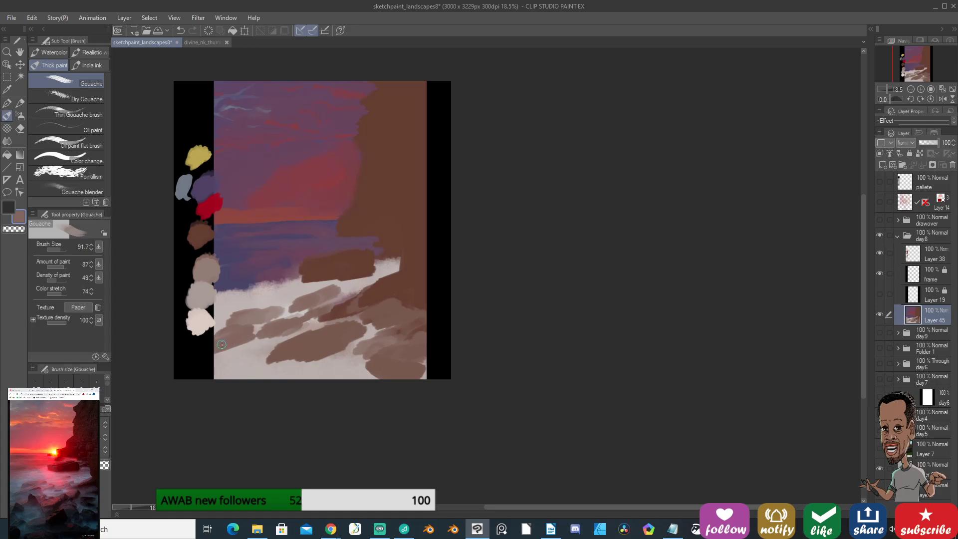
drag(230, 356, 269, 340)
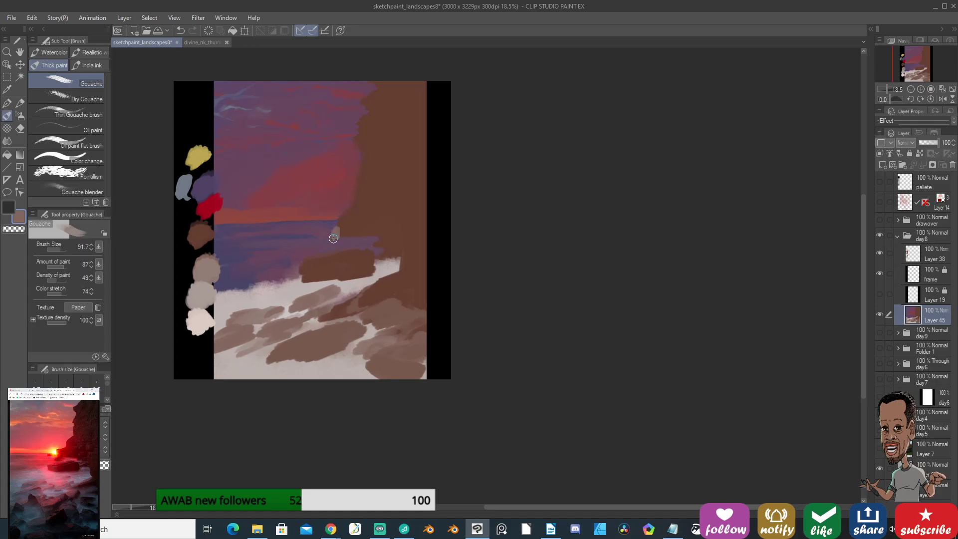
Push the brown cliff foot out over the horizon, and darken the rocks along the bottom of the foreground at brush size 91.7.
alt+click(343, 253)
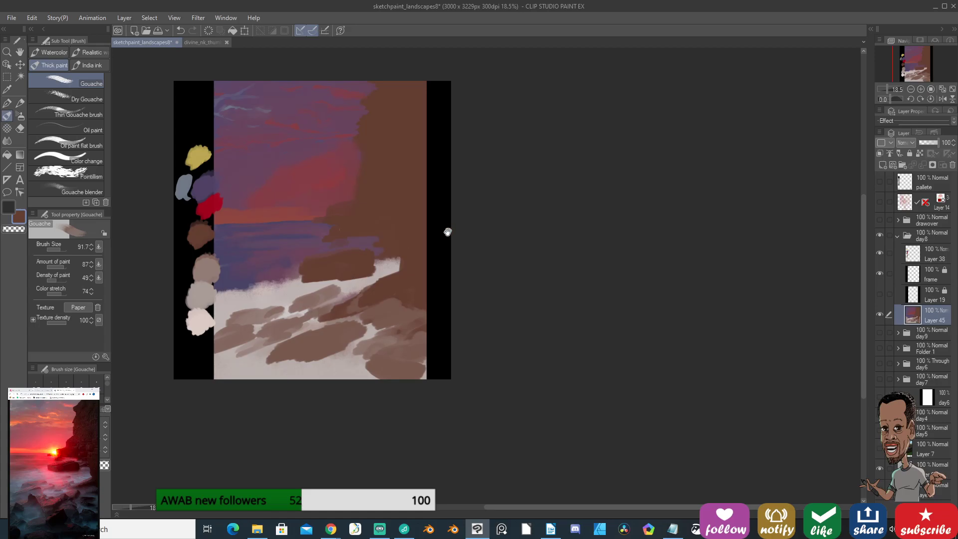
drag(450, 230, 447, 218)
alt+click(339, 324)
mouse_move(337, 352)
mouse_down()
mouse_move(330, 349)
mouse_move(316, 344)
mouse_move(322, 332)
mouse_move(322, 340)
mouse_move(348, 319)
mouse_move(320, 349)
mouse_move(278, 346)
mouse_move(318, 347)
mouse_move(289, 346)
mouse_move(288, 359)
mouse_move(331, 354)
mouse_move(331, 362)
mouse_move(290, 364)
mouse_move(337, 353)
mouse_move(368, 367)
mouse_up()
alt+click(385, 300)
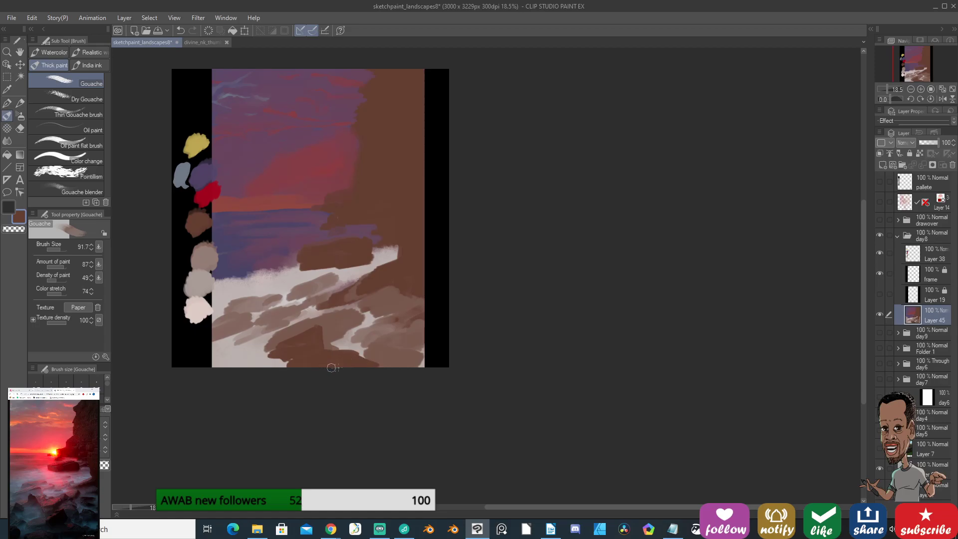
drag(280, 362, 211, 360)
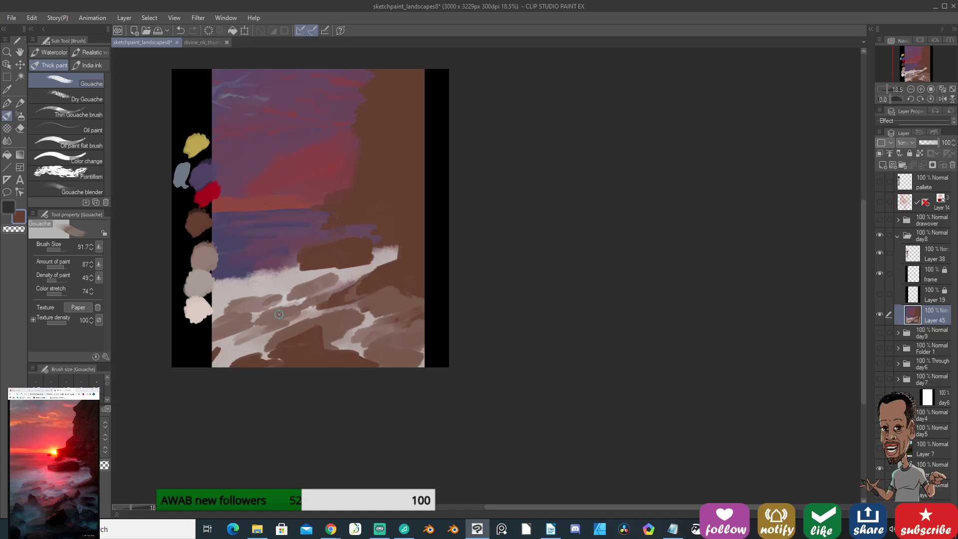
Unlock the frame layer, shift its left black bar outward to widen the visible painting, and lock the layer again.
click(920, 280)
click(910, 154)
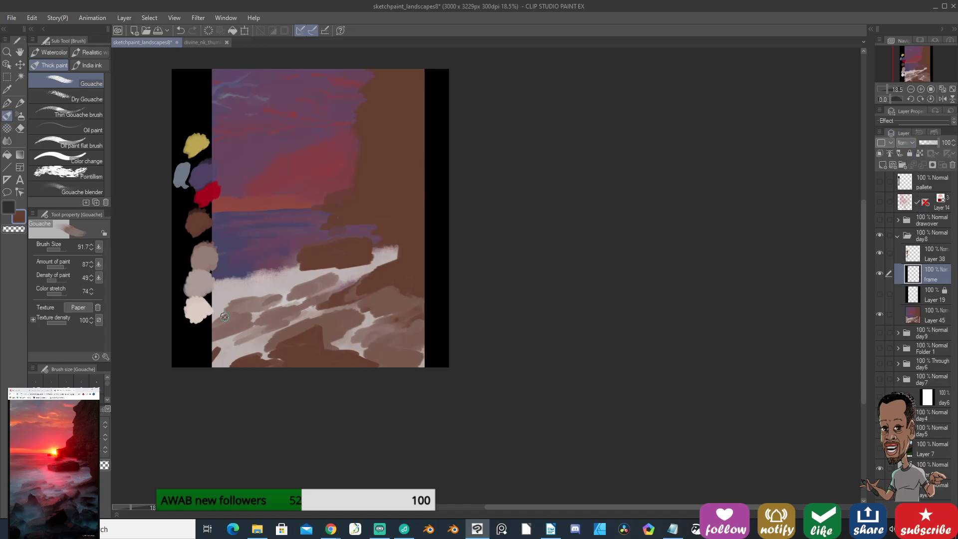
key(w)
click(201, 339)
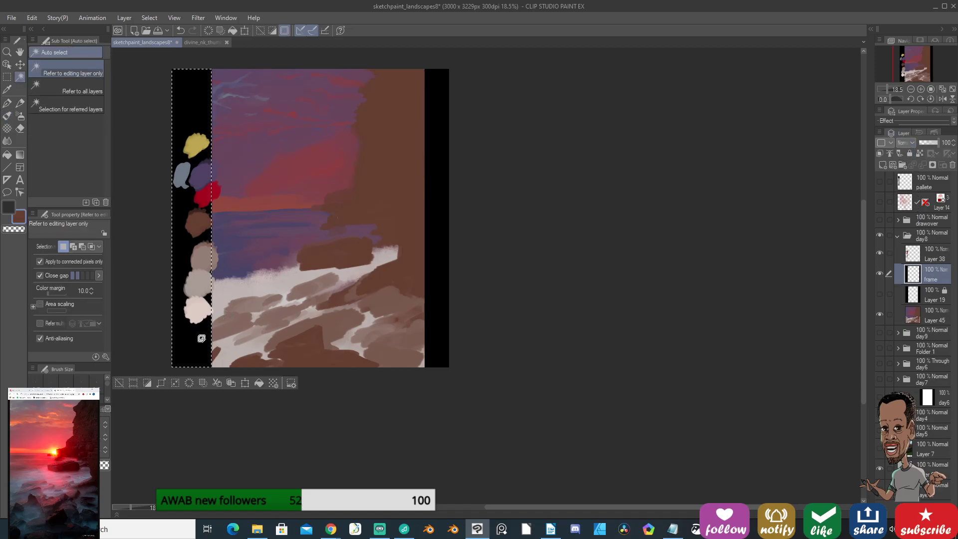
click(245, 382)
drag(205, 351, 190, 348)
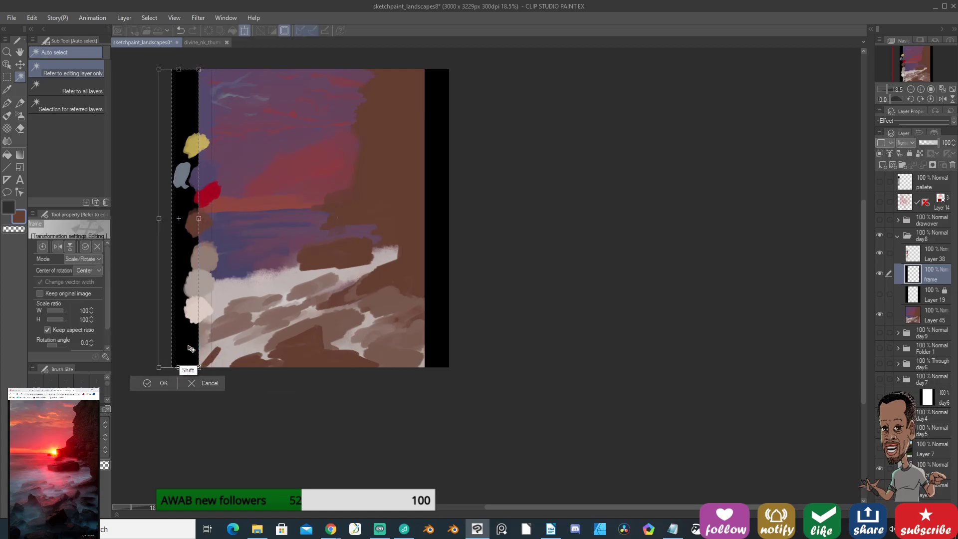
click(154, 384)
click(146, 386)
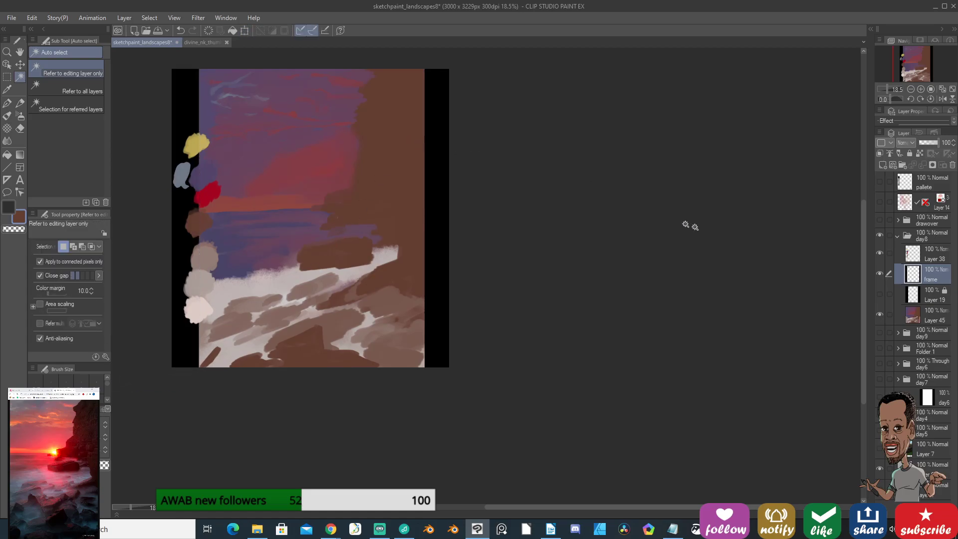
click(910, 153)
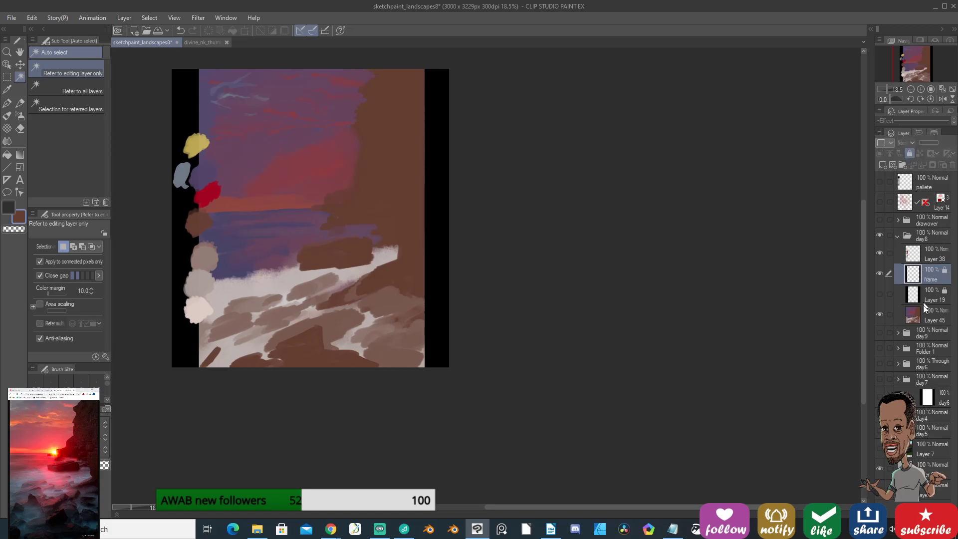
Return to painting on Layer 45, hide the swatch layer Layer 38, and cover the stray beige at the sea's left edge with purple.
click(925, 320)
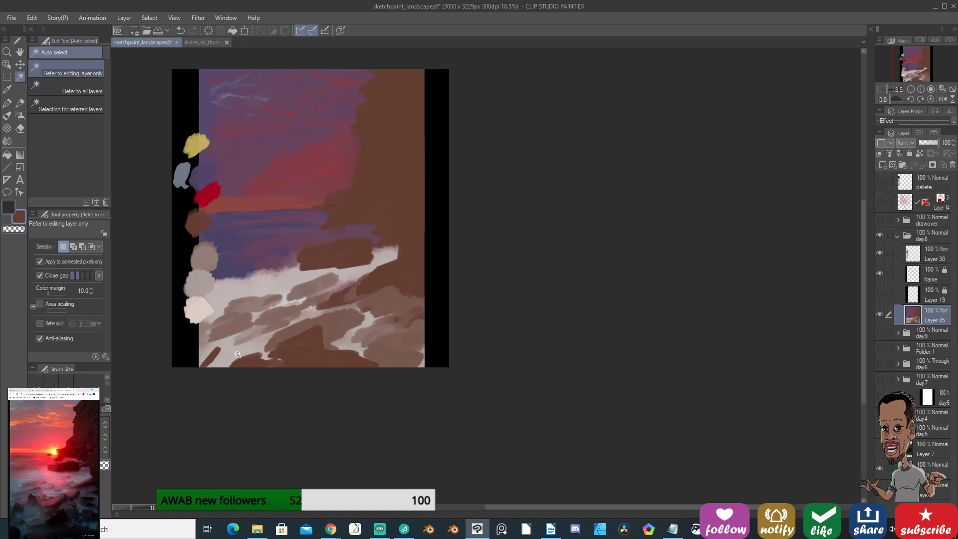
key(b)
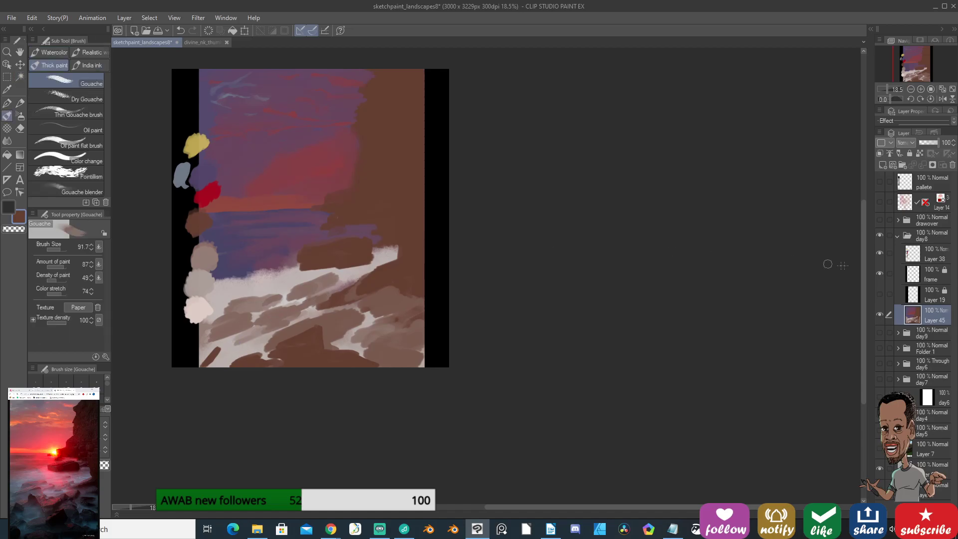
click(879, 254)
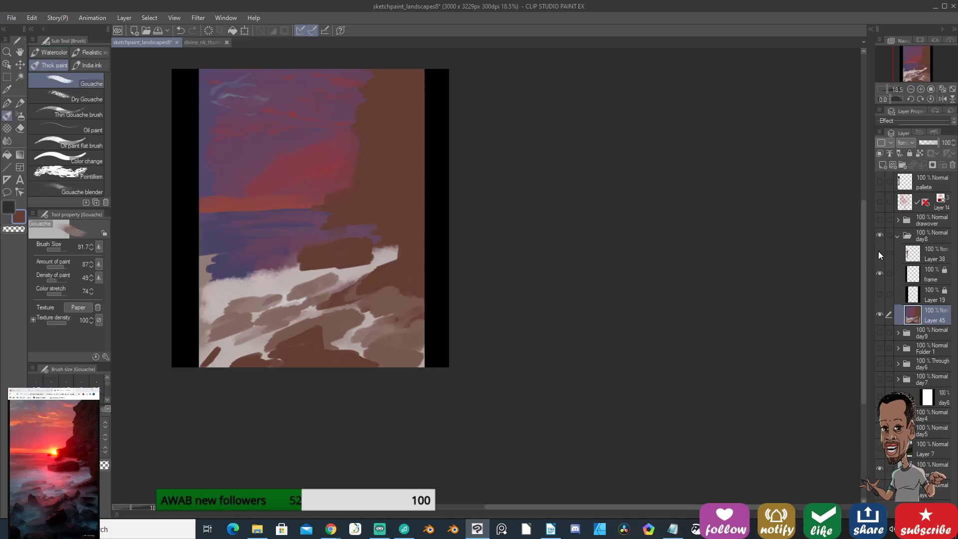
alt+click(211, 268)
drag(192, 261, 201, 263)
Rework the foam along the left edge in light grey-beige with the Dry Gouache brush at size 214.4.
alt+click(225, 314)
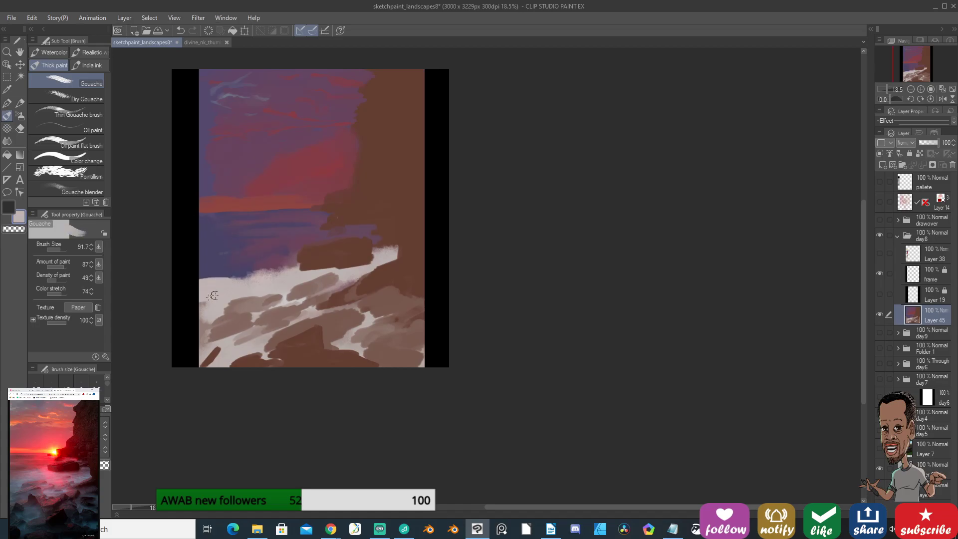
click(84, 98)
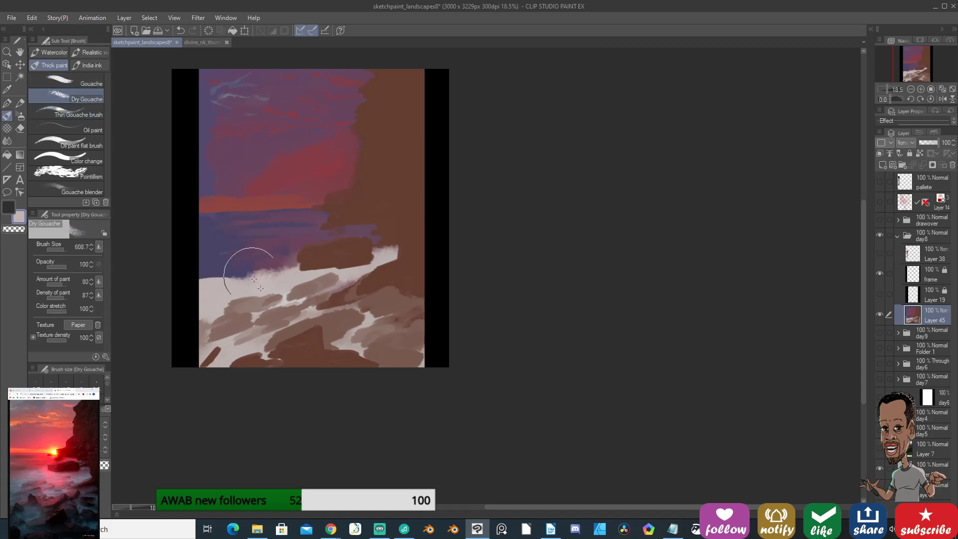
drag(228, 316, 200, 321)
mouse_move(189, 283)
mouse_down()
mouse_move(219, 284)
mouse_move(203, 301)
mouse_move(186, 342)
mouse_move(194, 363)
mouse_up()
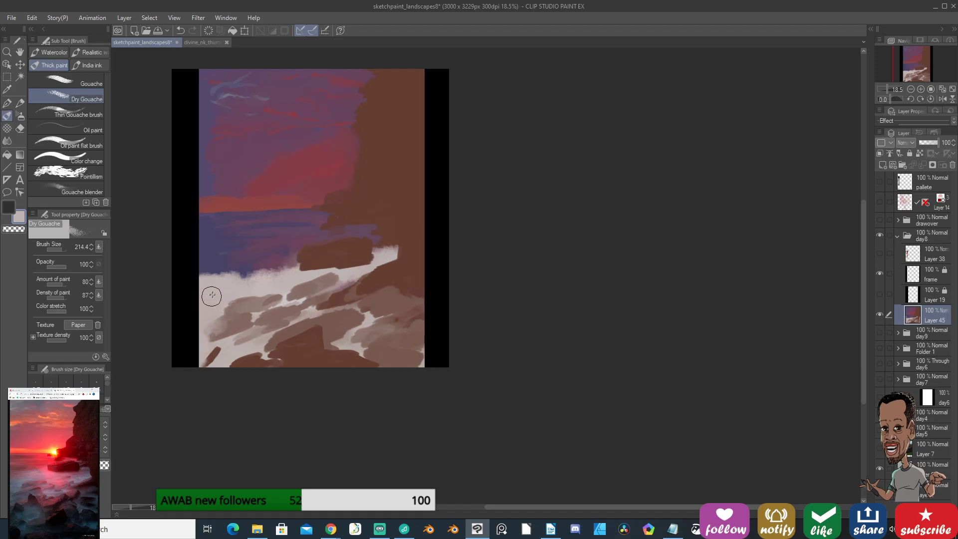
Soften the sea's edge above the foam with blue-violet at brush size 108.2, and add thin strokes near the horizon at 47.9.
alt+click(216, 269)
mouse_move(213, 271)
mouse_down()
mouse_move(234, 272)
mouse_move(206, 276)
mouse_move(250, 278)
mouse_move(191, 263)
mouse_move(187, 251)
mouse_move(225, 244)
mouse_move(194, 239)
mouse_move(225, 247)
mouse_up()
key(alt)
alt+click(225, 247)
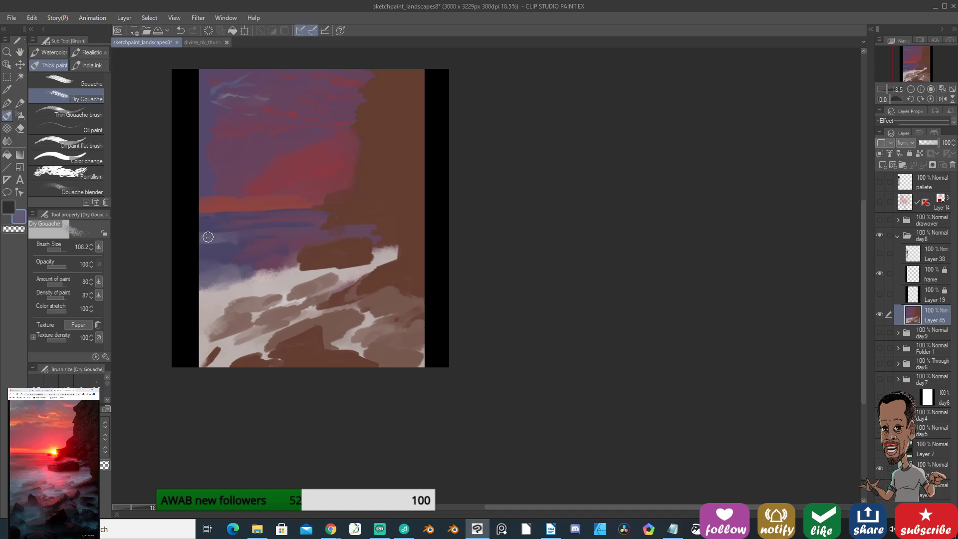
key(ctrl+alt)
drag(276, 241, 247, 237)
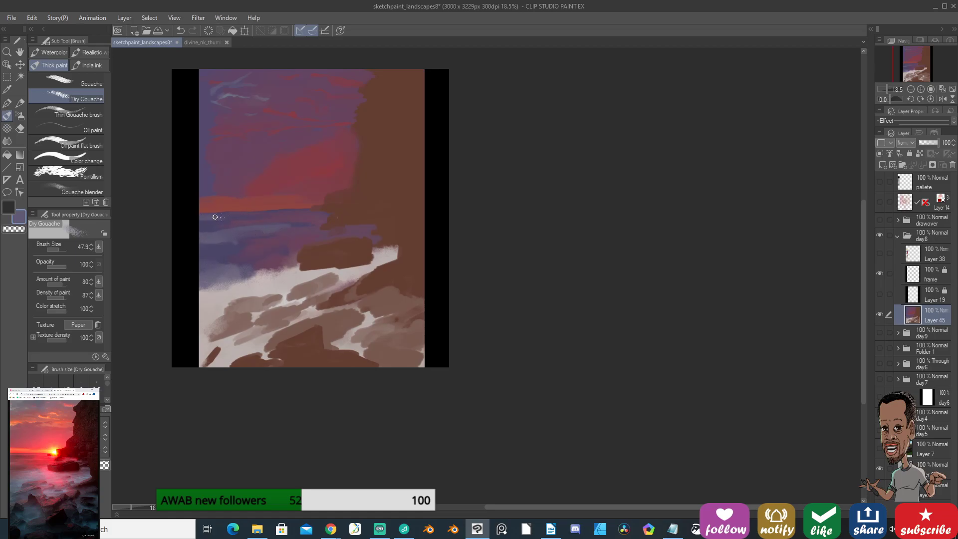
Layer purple wave strokes over the middle of the sea with the Gouache brush at size 57.7.
alt+click(294, 245)
click(90, 82)
mouse_move(308, 244)
mouse_down()
mouse_move(267, 252)
mouse_move(276, 251)
mouse_up()
alt+click(271, 243)
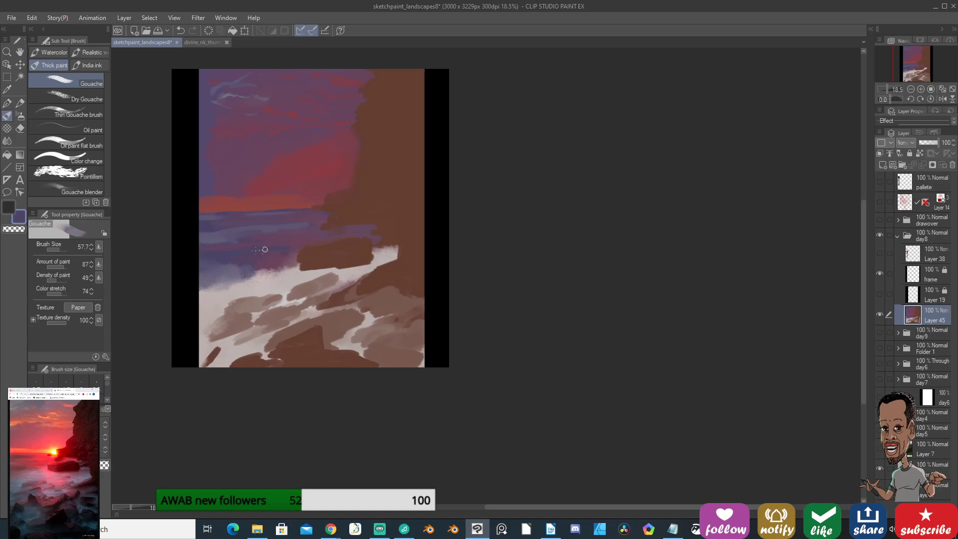
Paint a magenta-red highlight on top of the flat rock and trim its lower edge with the foam colour at brush size 57.7.
alt+click(288, 243)
alt+click(323, 196)
alt+click(323, 253)
mouse_move(379, 256)
mouse_down()
mouse_move(445, 278)
mouse_move(466, 273)
mouse_up()
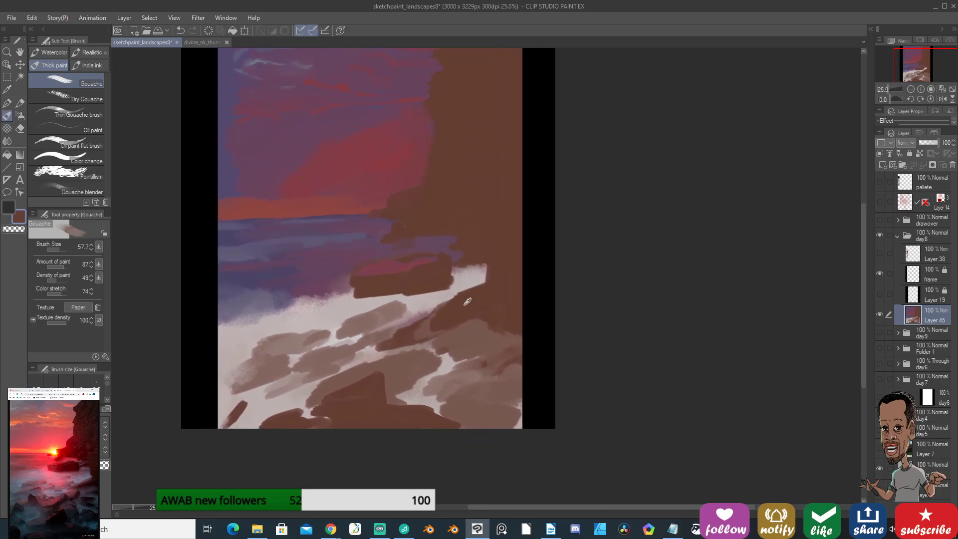
alt+click(431, 297)
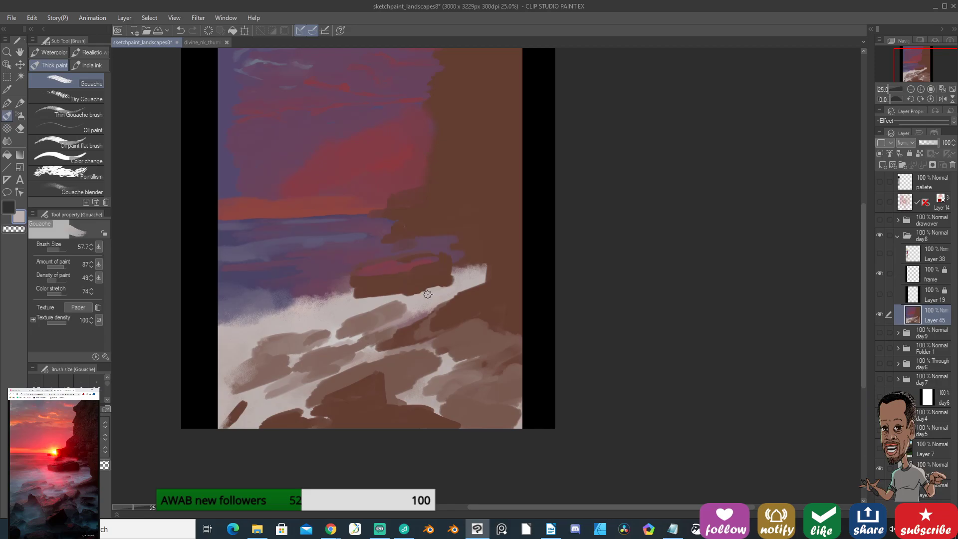
drag(406, 297, 378, 296)
Paint pale mauve surf against the cliff base with the Dry Gouache brush at size 53.4, cutting brown rock edges back into it.
drag(437, 233, 425, 233)
click(75, 97)
mouse_move(421, 234)
mouse_down()
mouse_move(468, 236)
mouse_move(420, 244)
mouse_move(452, 242)
mouse_up()
alt+click(449, 260)
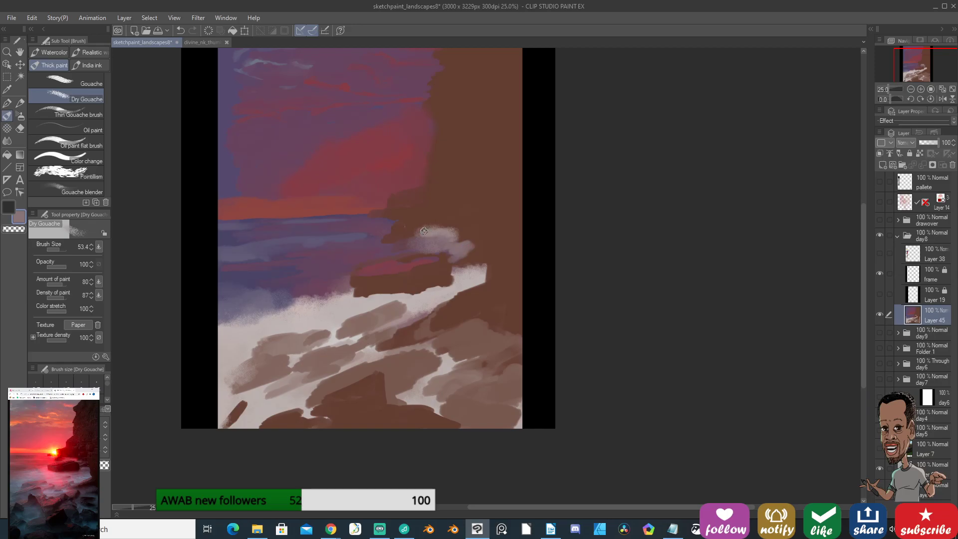
drag(415, 222, 420, 223)
alt+click(408, 230)
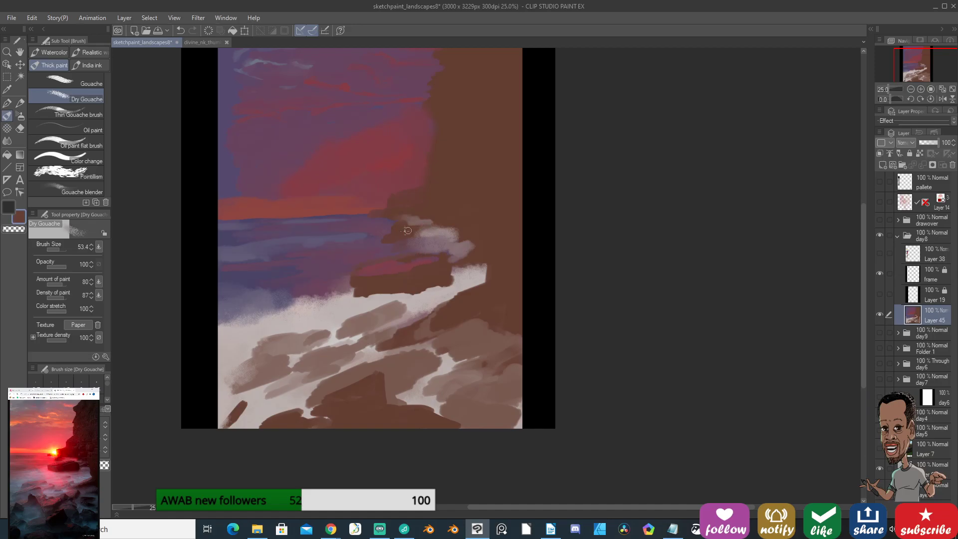
alt+click(432, 240)
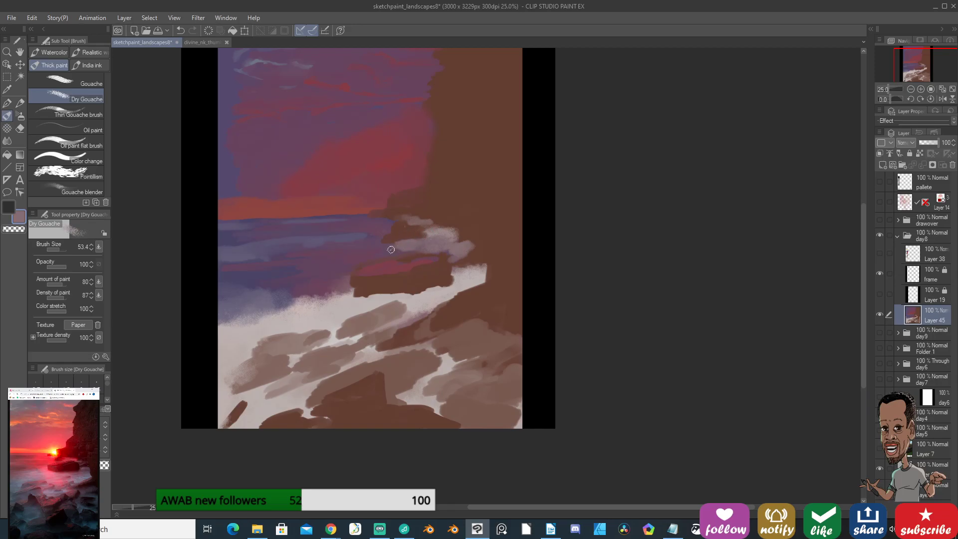
alt+click(442, 240)
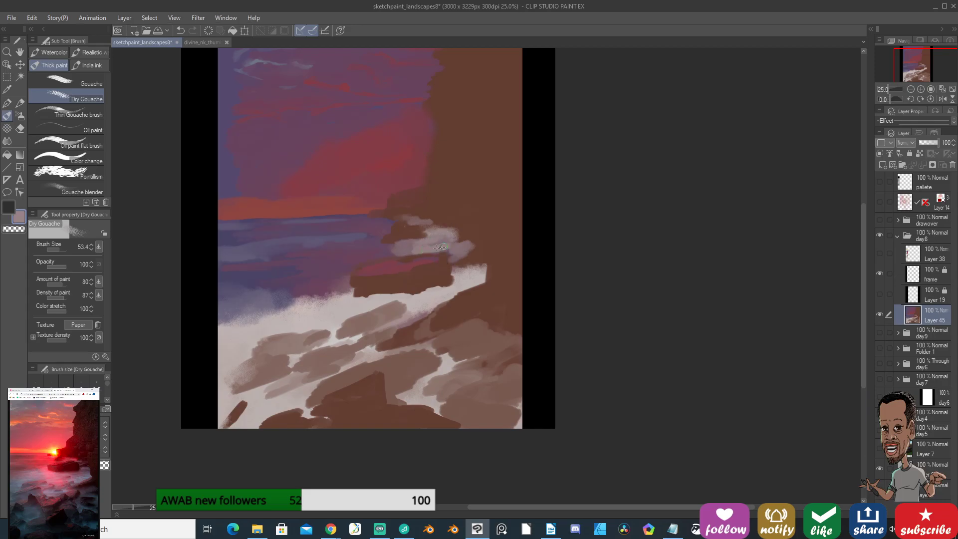
Blend a dusky red-mauve reflection over the sea between the surf and the flat rock, using brush sizes 149.5 and 61.5.
drag(393, 250, 383, 253)
alt+click(389, 216)
mouse_move(391, 250)
mouse_down()
mouse_move(428, 243)
mouse_move(394, 248)
mouse_move(419, 249)
mouse_up()
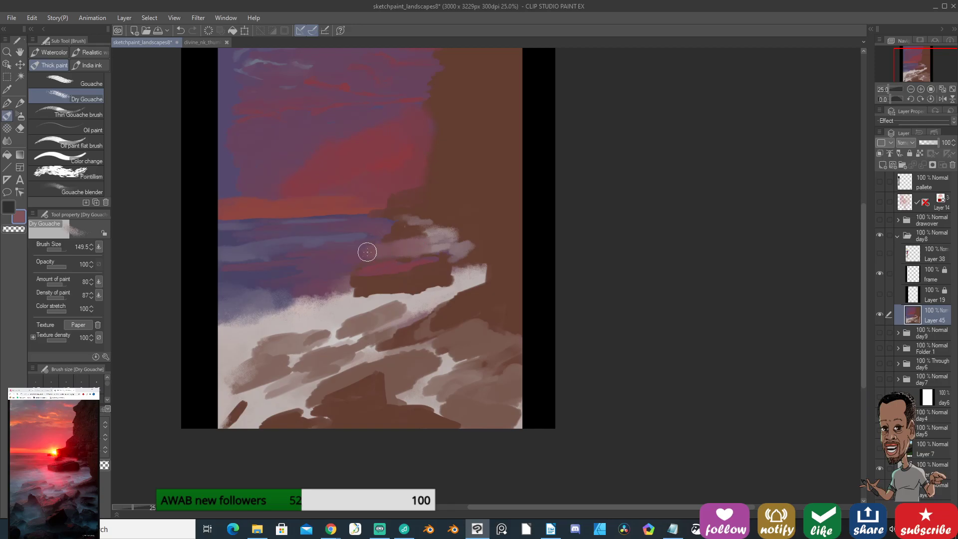
drag(419, 255, 414, 255)
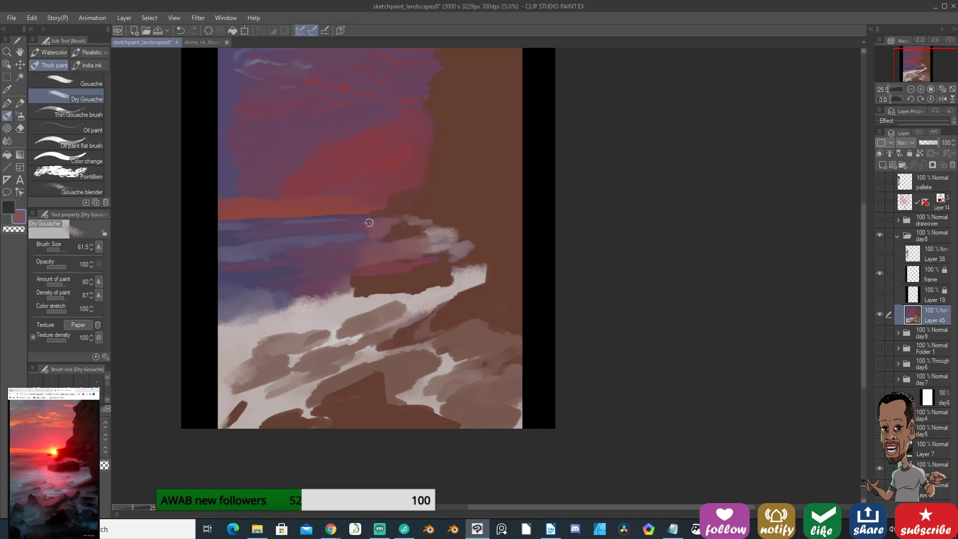
Carry the mauve reflection down past the flat rock and tint the foam beneath it pinkish at brush size 172.3.
mouse_move(385, 242)
mouse_down()
mouse_move(334, 247)
mouse_move(319, 254)
mouse_move(342, 257)
mouse_move(332, 276)
mouse_up()
mouse_move(404, 269)
mouse_down()
mouse_move(391, 228)
mouse_move(324, 247)
mouse_move(340, 255)
mouse_move(347, 247)
mouse_move(352, 261)
mouse_move(321, 256)
mouse_move(417, 252)
mouse_move(337, 263)
mouse_up()
alt+click(343, 293)
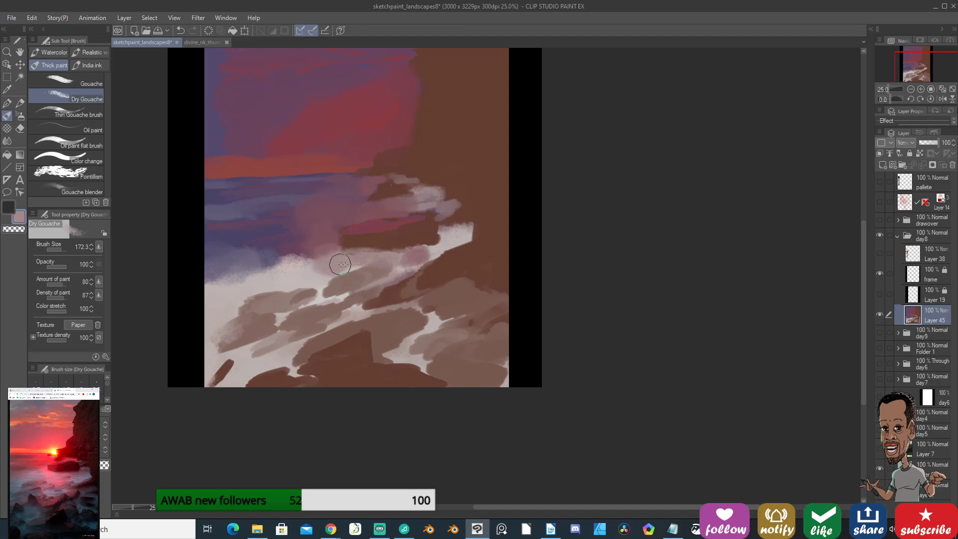
Brighten the foam crest along the shoreline and beside the flat rock with pale pinkish cream at brush size 119.7.
click(80, 449)
drag(312, 270, 323, 272)
click(80, 439)
drag(310, 272, 373, 267)
mouse_move(307, 260)
mouse_down()
mouse_move(282, 275)
mouse_move(259, 264)
mouse_move(253, 276)
mouse_move(206, 280)
mouse_move(250, 278)
mouse_move(248, 269)
mouse_move(296, 259)
mouse_up()
mouse_move(393, 255)
mouse_down()
mouse_move(451, 231)
mouse_move(441, 250)
mouse_up()
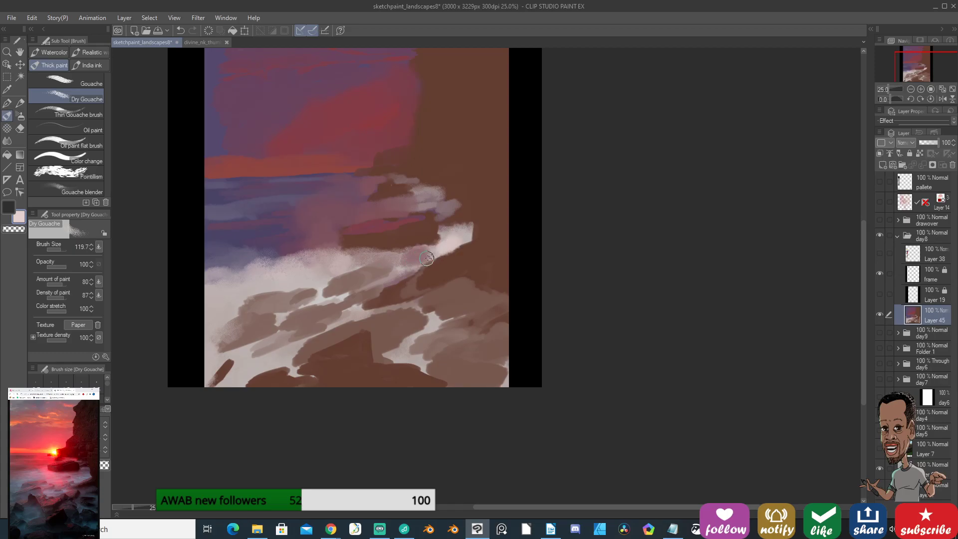
mouse_move(469, 249)
mouse_down()
mouse_move(404, 282)
mouse_move(430, 262)
mouse_up()
mouse_move(443, 301)
mouse_down()
mouse_move(451, 272)
mouse_move(426, 294)
mouse_move(440, 276)
mouse_move(438, 287)
mouse_up()
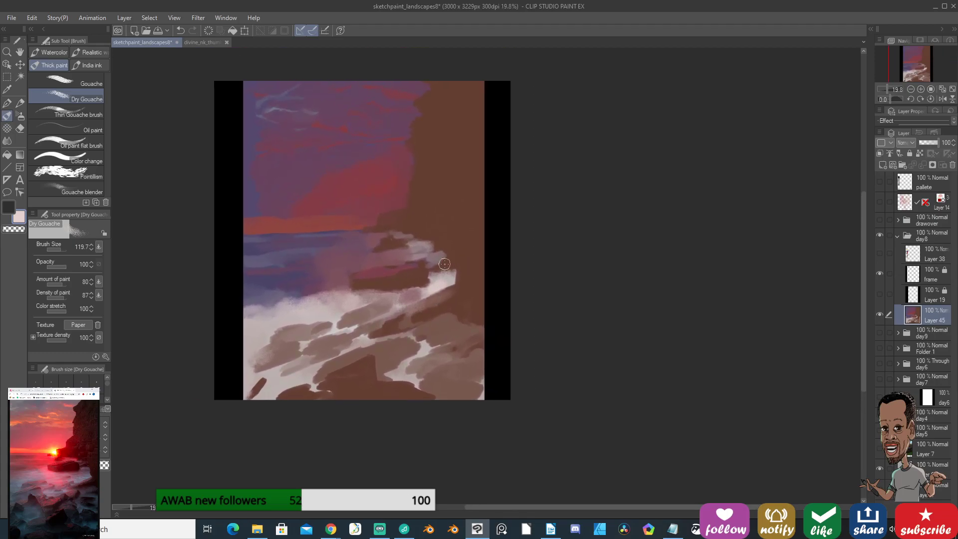
Rework the purple sky on the side away from the cliff with sampled mauve and red tones, using Dry Gouache at size 119.7.
drag(312, 157, 402, 173)
alt+click(302, 272)
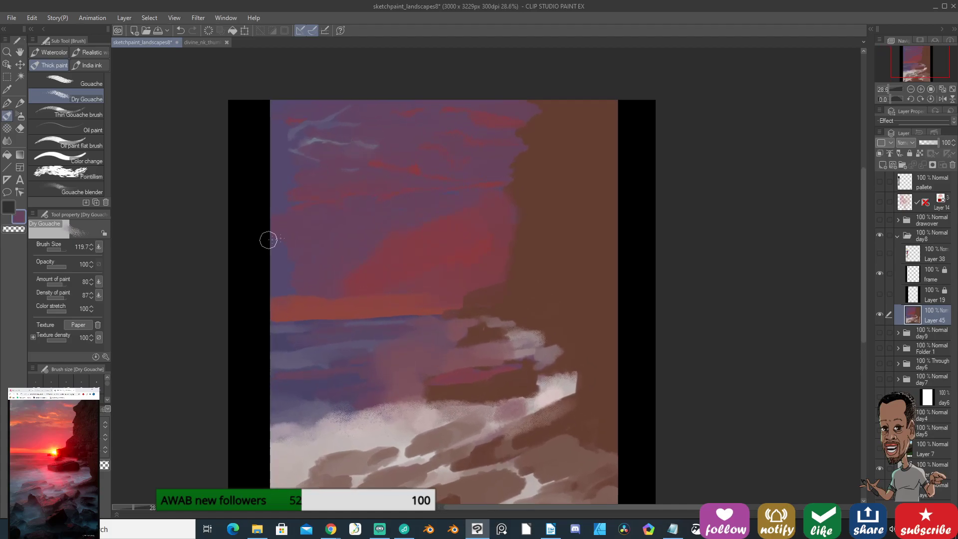
alt+click(304, 301)
drag(305, 259, 308, 301)
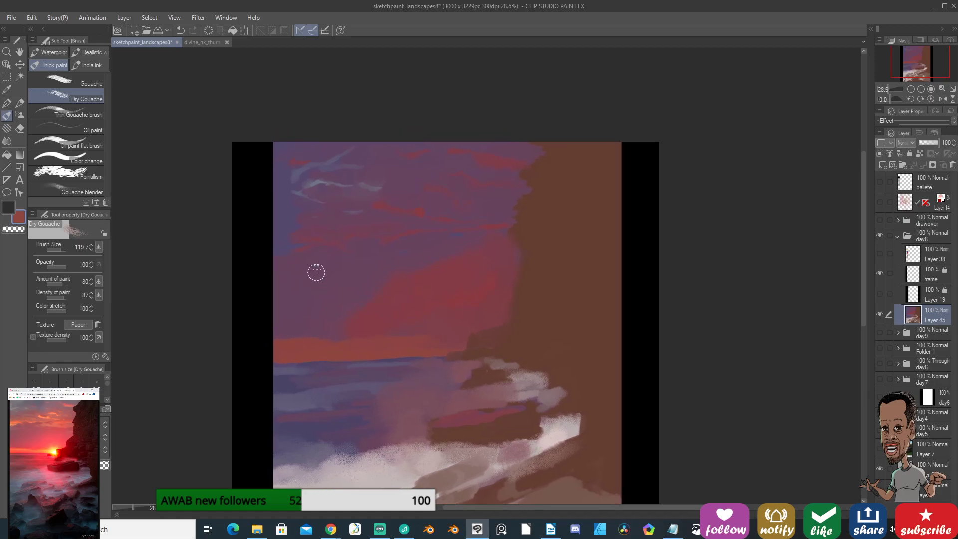
alt+click(301, 257)
drag(346, 160, 337, 162)
alt+click(298, 160)
alt+click(287, 150)
Reshape the upper cliff edge against the sky with sampled purple and brown, using Dry Gouache at size 40.1.
key(ctrl)
drag(524, 180, 456, 123)
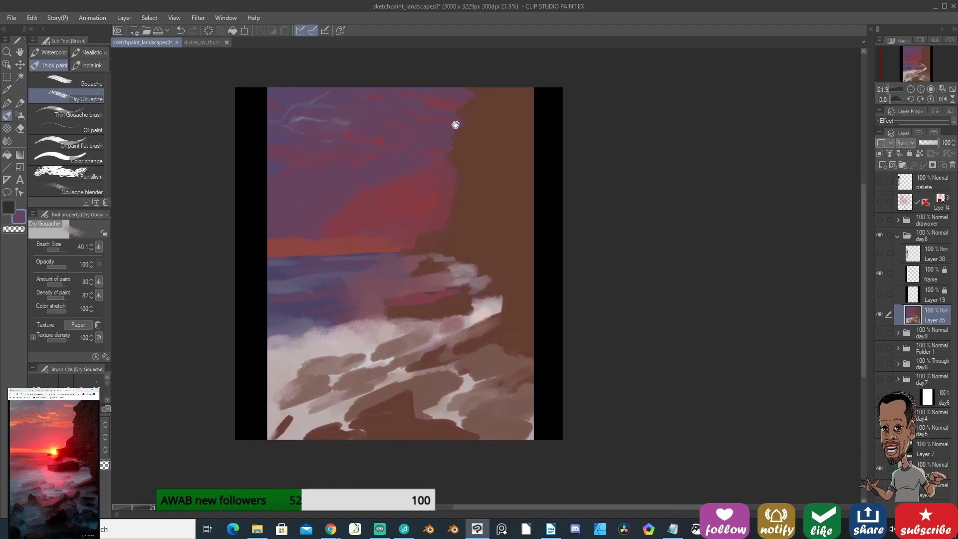
mouse_move(516, 174)
mouse_down()
mouse_move(507, 160)
mouse_move(518, 141)
mouse_move(481, 203)
mouse_move(475, 240)
mouse_up()
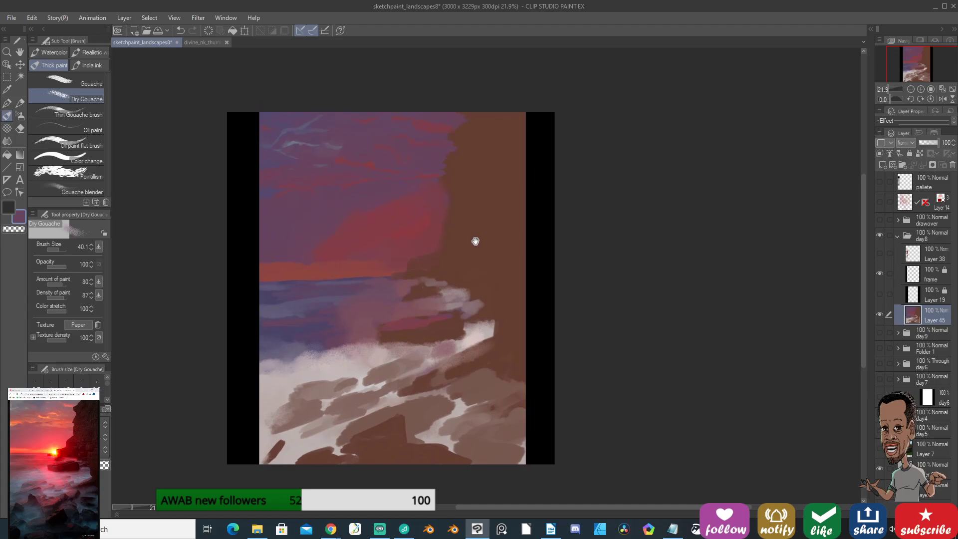
drag(482, 190, 481, 213)
ctrl+click(487, 205)
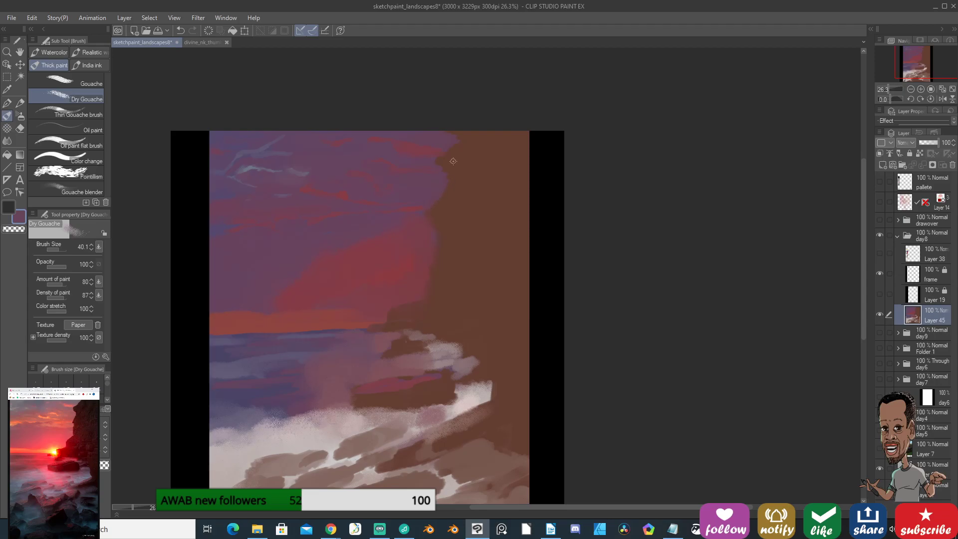
key(alt)
alt+click(448, 161)
alt+click(444, 139)
alt+click(445, 149)
alt+click(450, 156)
click(444, 165)
drag(448, 167, 453, 180)
Refine the cliff's middle edge beside the red cloud, alternating sampled sky and rock colours to make a craggier outline.
key(alt)
key(alt)
key(alt)
alt+click(435, 199)
alt+click(424, 208)
key(alt)
alt+click(415, 212)
alt+click(440, 205)
alt+click(432, 212)
alt+click(441, 219)
alt+click(438, 228)
Sharpen the lower cliff edge and its low ledge at the horizon in brown with the Gouache brush at size 28, and enlarge the brush to 137.3.
click(89, 83)
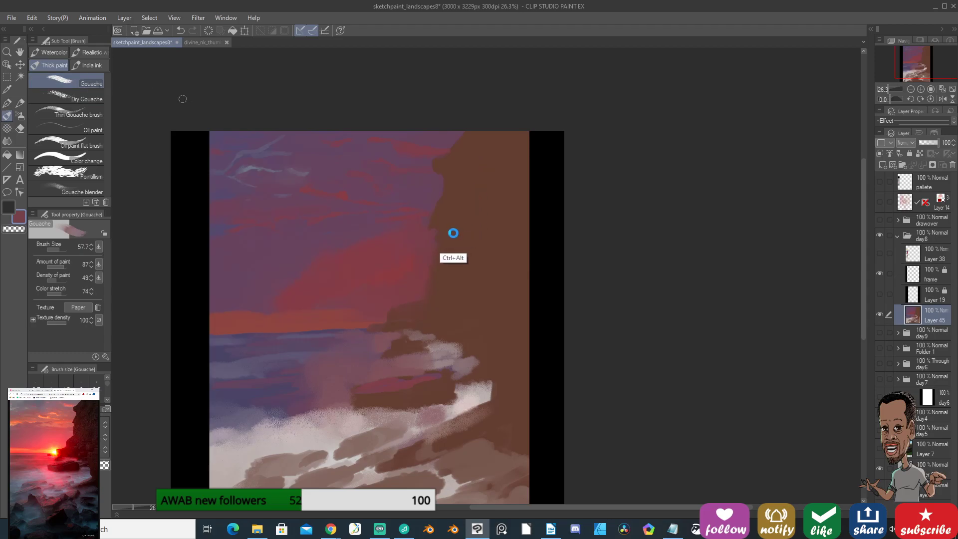
drag(453, 233, 441, 232)
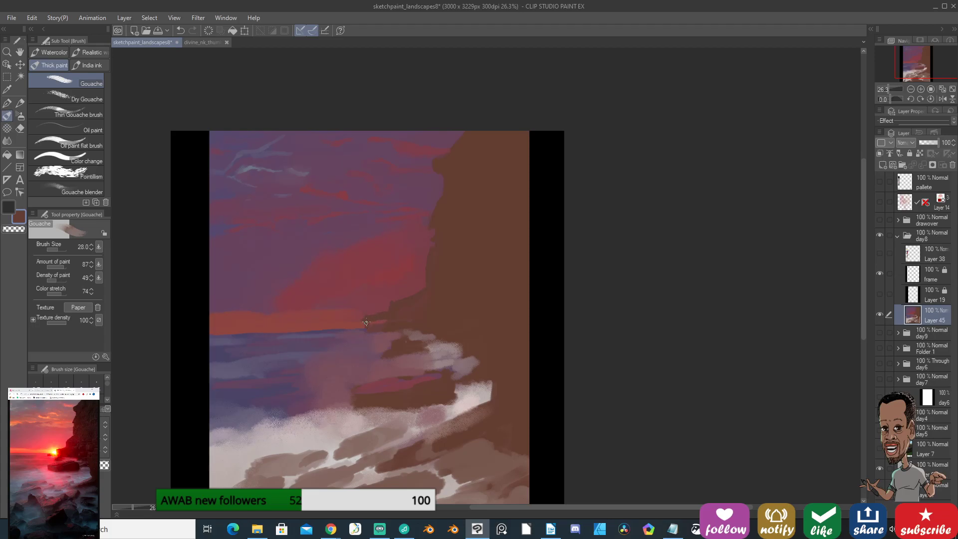
drag(366, 318, 372, 327)
drag(479, 277, 459, 281)
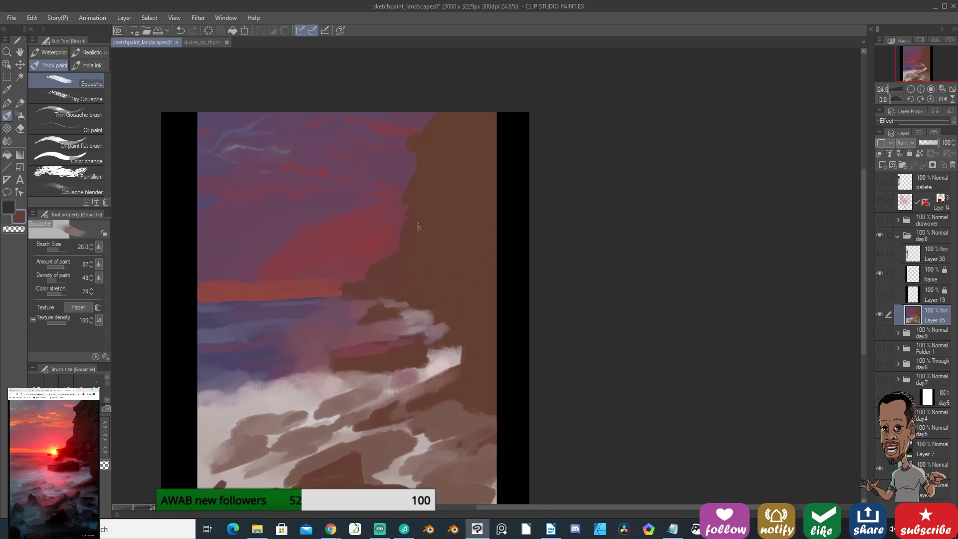
ctrl+alt+drag(436, 243, 424, 235)
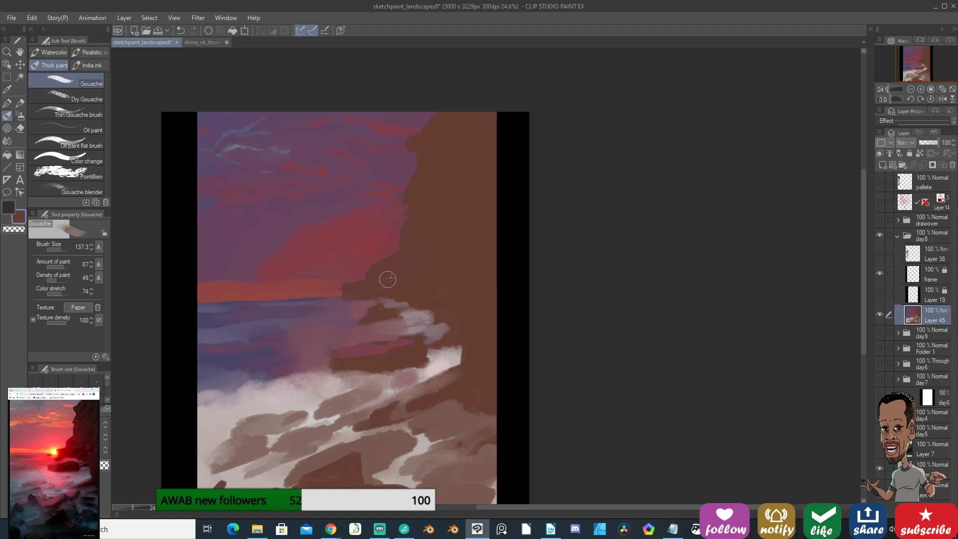